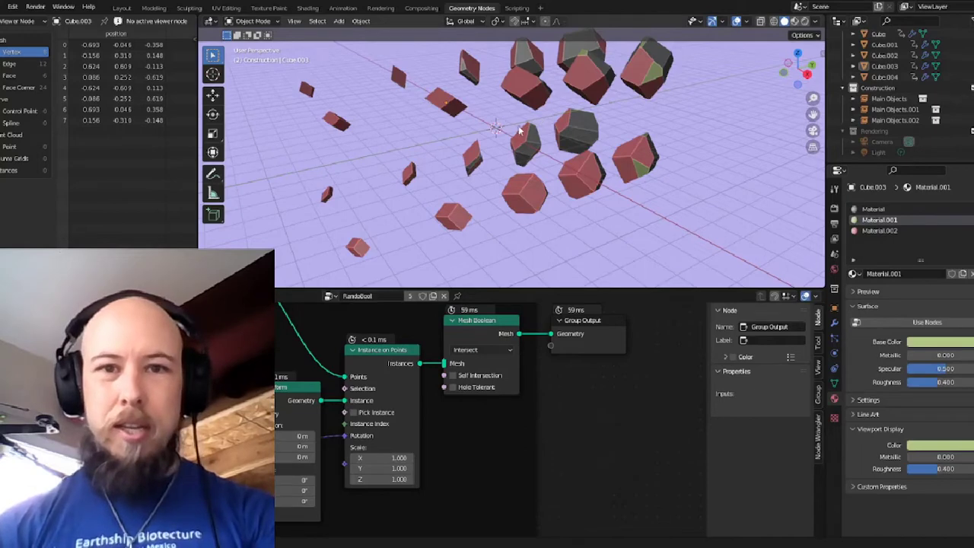
Step: Examine the RandoBool node tree enlarged, following the flow from Mesh Line to Mesh Boolean
{"action": "middle_click_drag", "start_coordinate": [521, 131], "coordinate": [480, 115]}
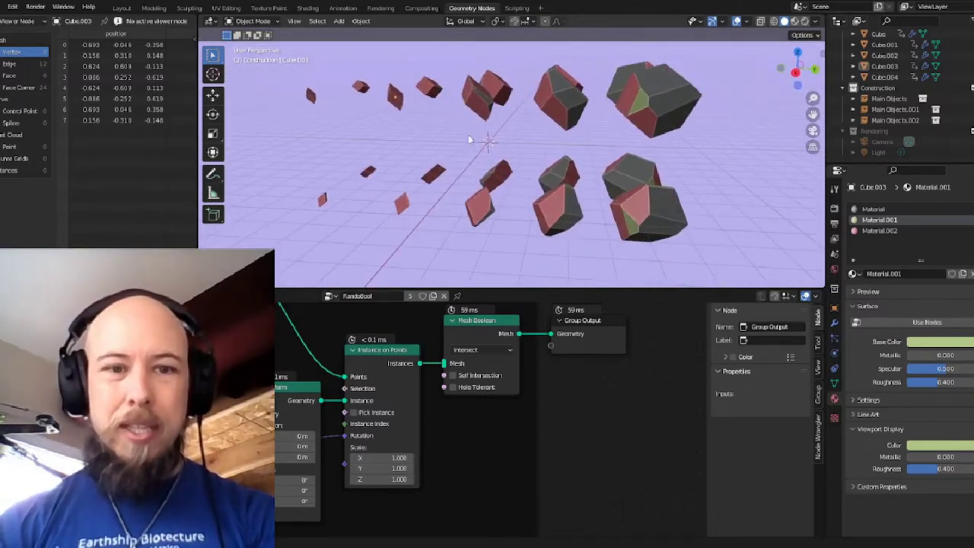
{"action": "key", "text": "ctrl+space"}
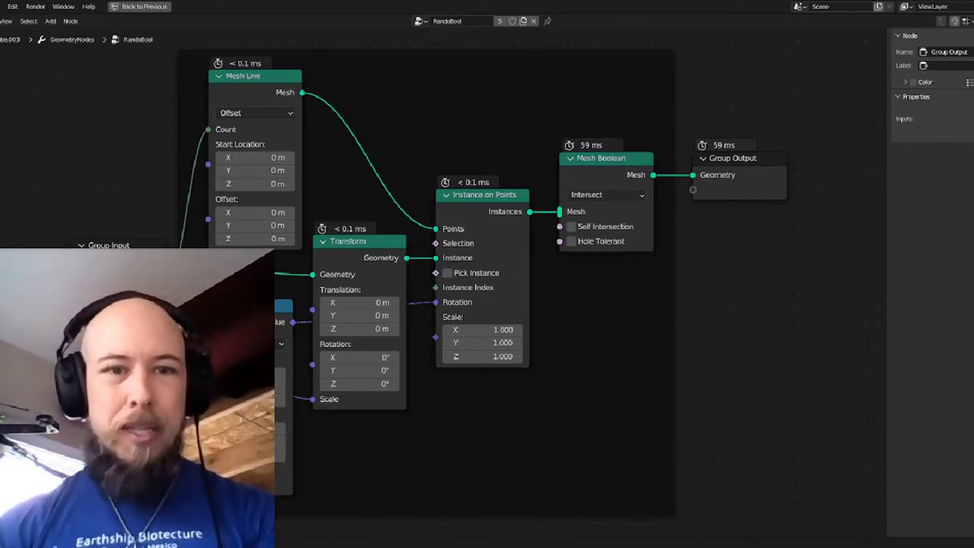
{"action": "left_click", "coordinate": [242, 88]}
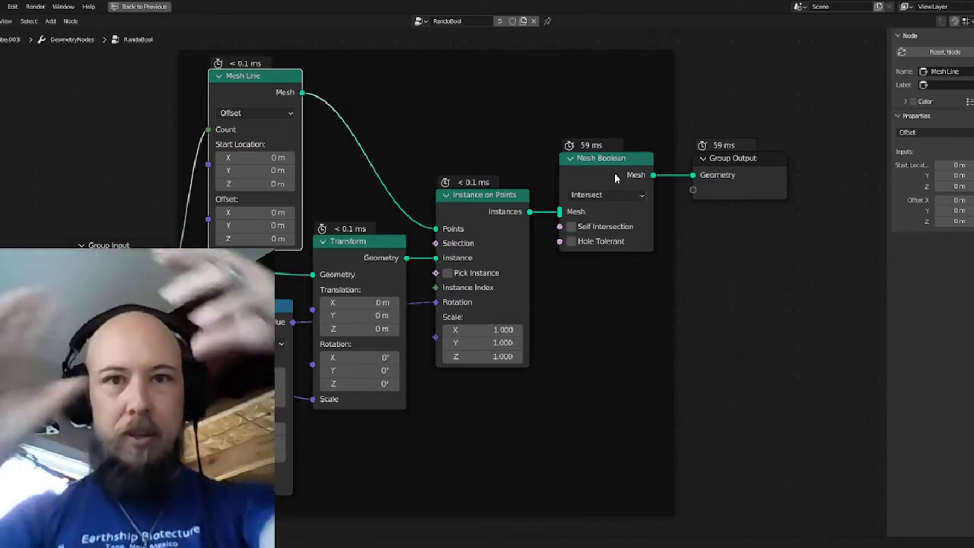
{"action": "key", "text": "ctrl+space"}
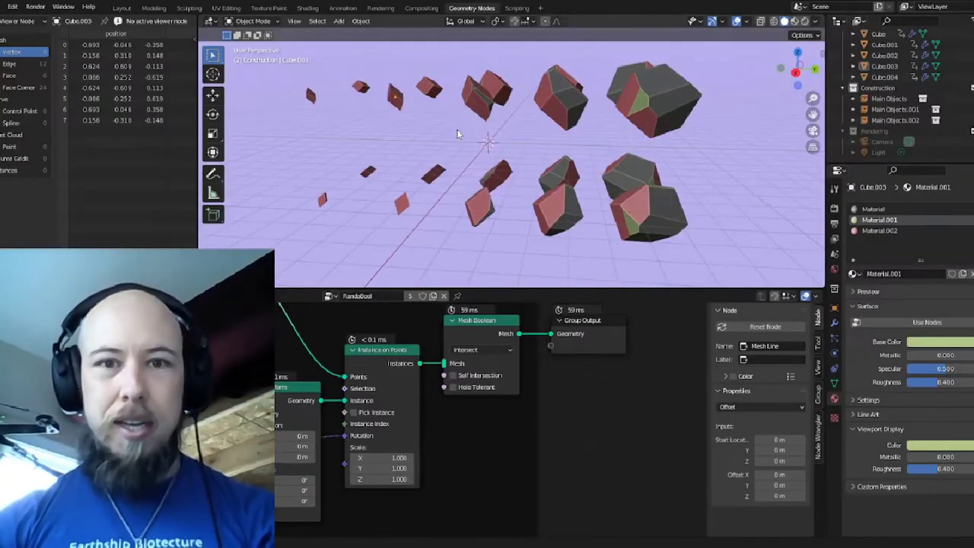
Step: Inspect the original cube's base mesh in Edit Mode within an enlarged 3D viewport, and return to Object Mode
{"action": "left_click", "coordinate": [480, 101]}
{"action": "key", "text": "ctrl+space"}
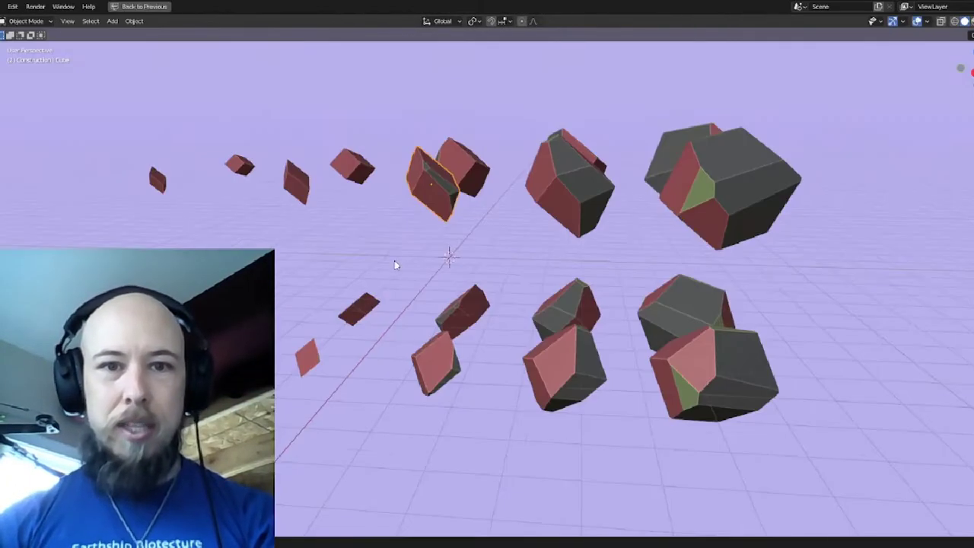
{"action": "middle_click_drag", "start_coordinate": [393, 259], "coordinate": [535, 253]}
{"action": "key", "text": "Tab"}
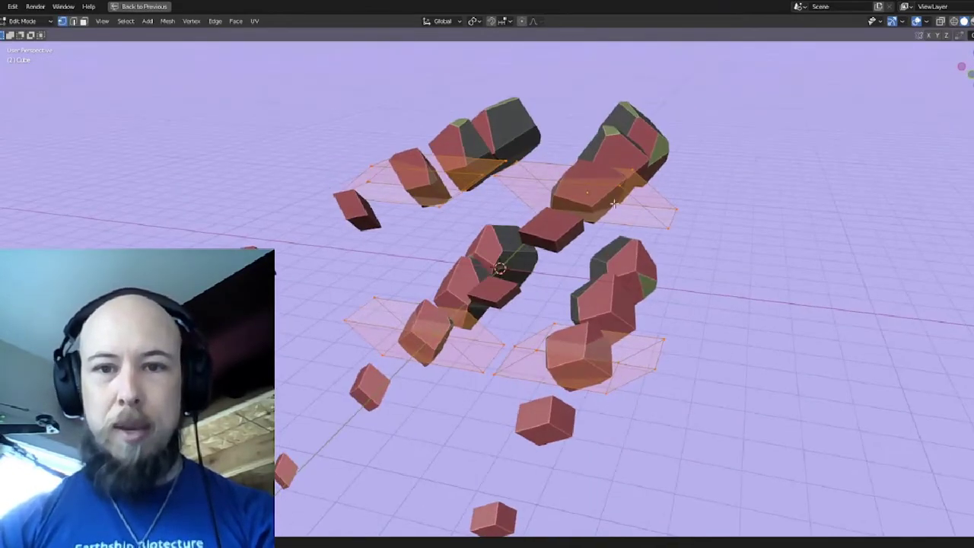
{"action": "scroll", "coordinate": [620, 205], "scroll_direction": "up", "scroll_amount": 5}
{"action": "middle_click_drag", "start_coordinate": [519, 275], "coordinate": [483, 257]}
{"action": "key", "text": "Tab"}
{"action": "scroll", "coordinate": [506, 289], "scroll_direction": "down", "scroll_amount": 6}
{"action": "scroll", "coordinate": [487, 254], "scroll_direction": "down", "scroll_amount": 2}
{"action": "key", "text": "ctrl+space"}
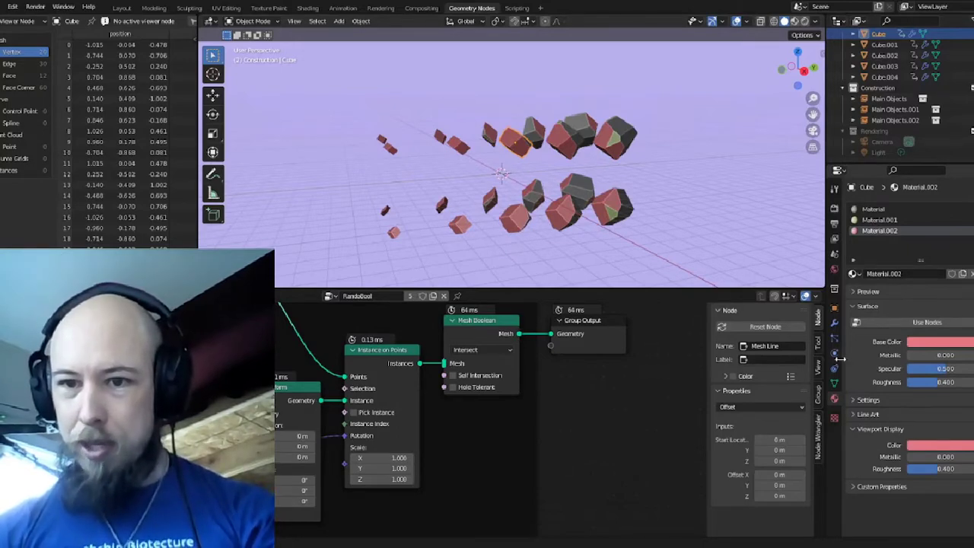
Step: Try a Count of up to 6 in the cube's Geometry Nodes modifier, and return it to 3
{"action": "left_click", "coordinate": [835, 323]}
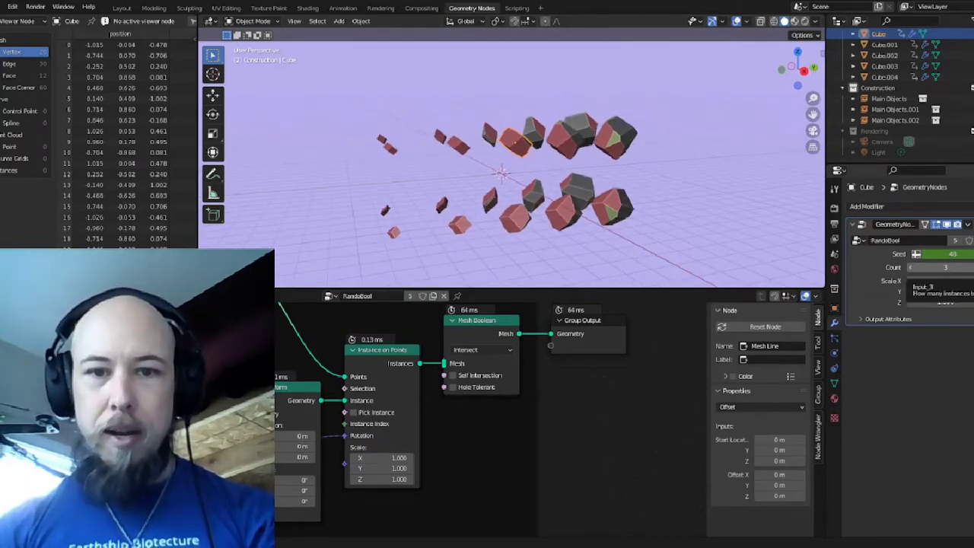
{"action": "left_click", "coordinate": [973, 267]}
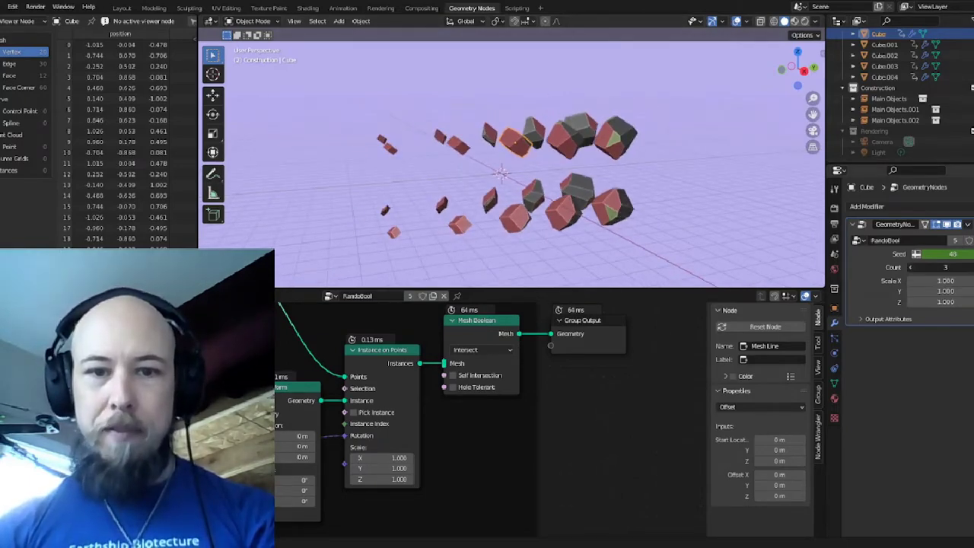
{"action": "left_click", "coordinate": [968, 267]}
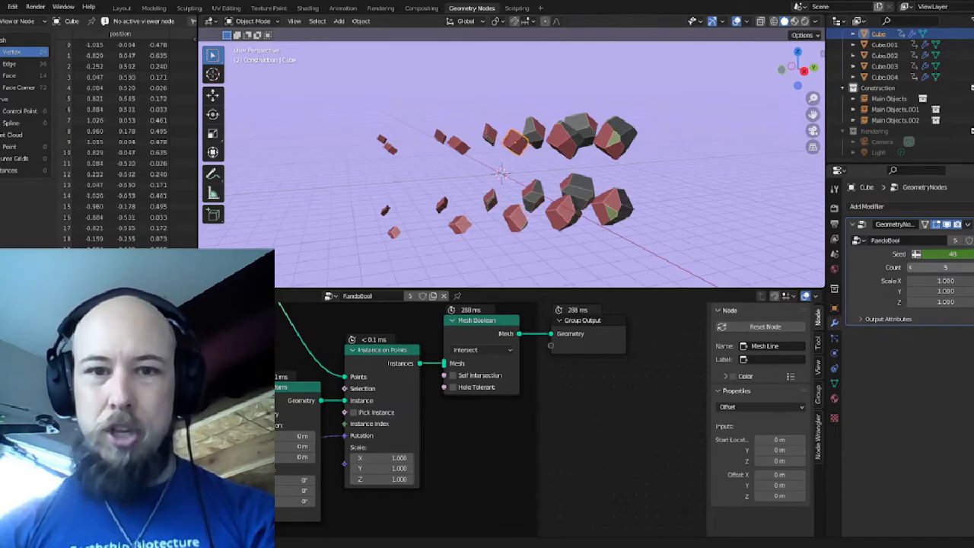
{"action": "left_click", "coordinate": [969, 267]}
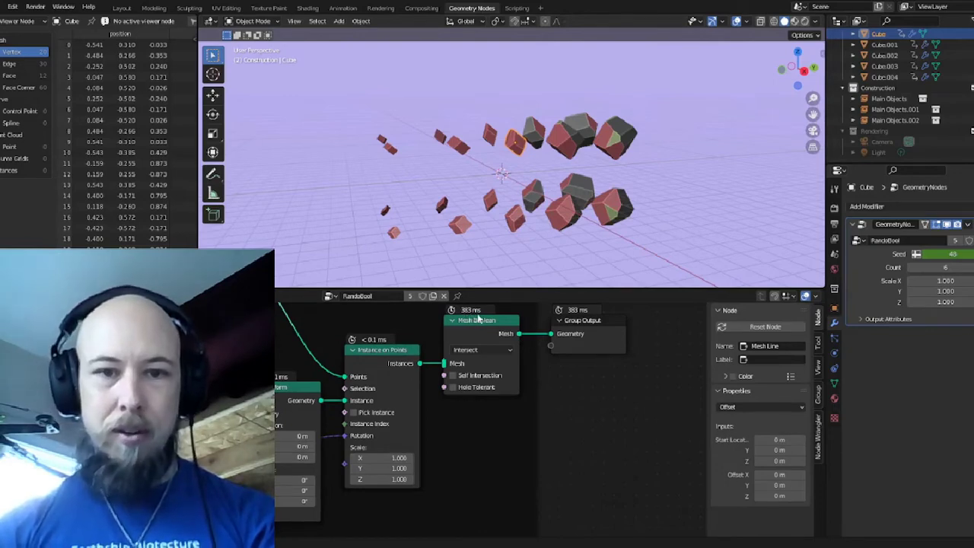
{"action": "left_click", "coordinate": [911, 269]}
{"action": "left_click", "coordinate": [912, 269]}
{"action": "left_click", "coordinate": [911, 269]}
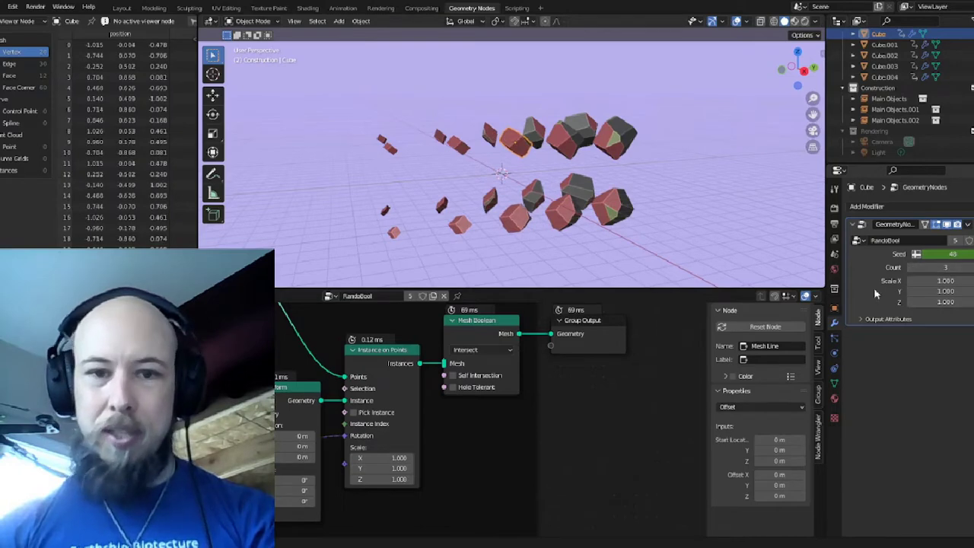
Step: Check the modifier scale values of the thickest rock, Cube.002, and view the rocks from another angle
{"action": "left_click", "coordinate": [615, 150]}
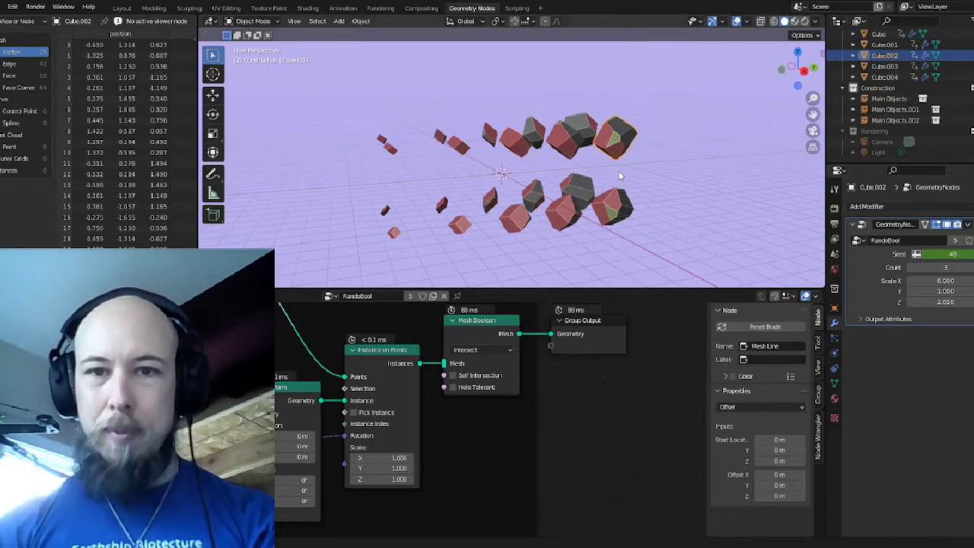
{"action": "middle_click_drag", "start_coordinate": [618, 179], "coordinate": [671, 193]}
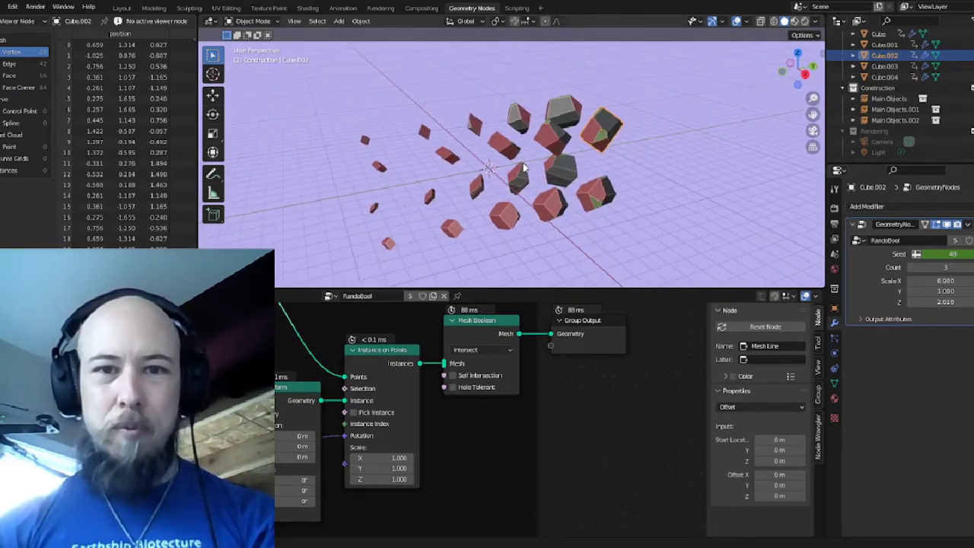
{"action": "scroll", "coordinate": [524, 168], "scroll_direction": "up", "scroll_amount": 2}
{"action": "key", "text": "ctrl+space"}
{"action": "key", "text": "ctrl+space"}
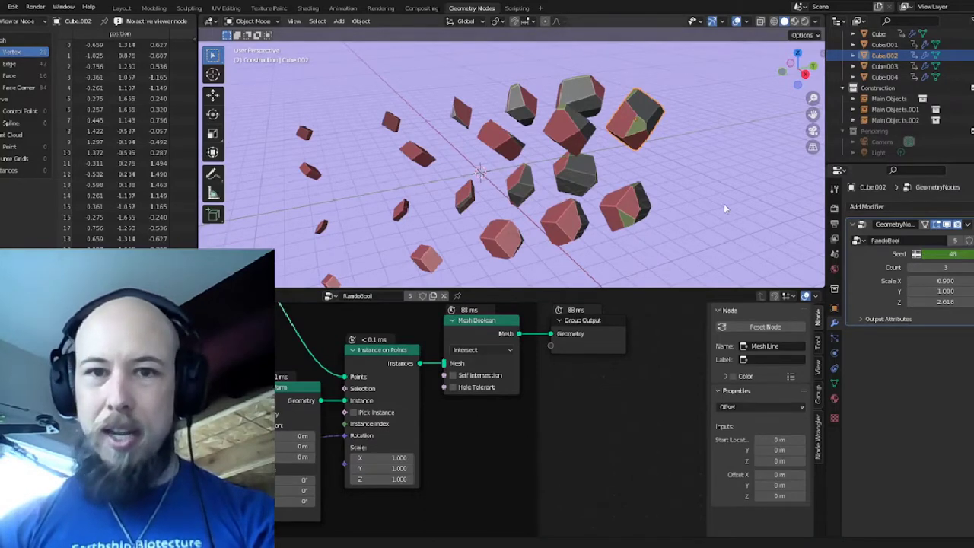
Step: Play the animation in the enlarged 3D viewport to preview the random rock shapes, and stop it
{"action": "key", "text": "ctrl+space"}
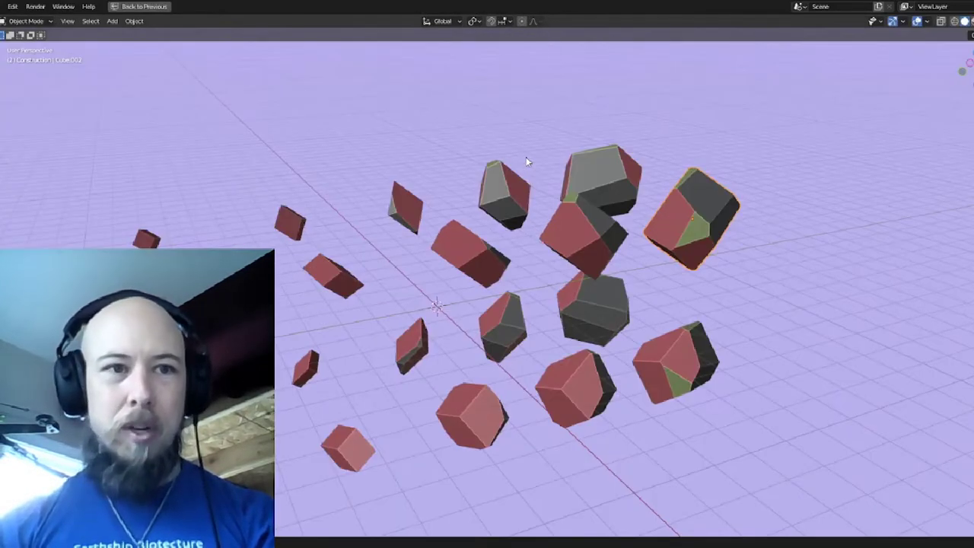
{"action": "middle_click_drag", "start_coordinate": [631, 259], "coordinate": [635, 242], "text": "shift"}
{"action": "key", "text": "space"}
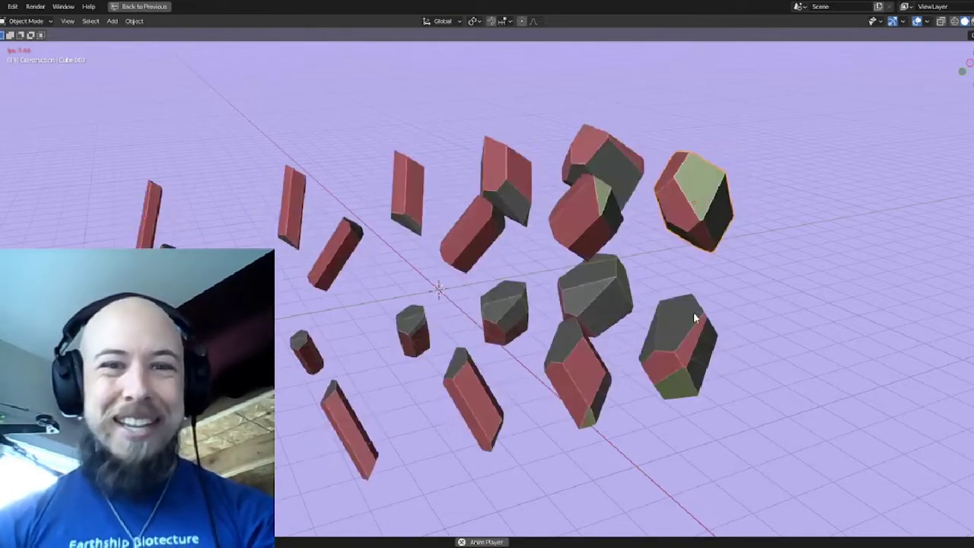
{"action": "key", "text": "space"}
{"action": "middle_click_drag", "start_coordinate": [495, 304], "coordinate": [494, 251]}
{"action": "key", "text": "ctrl+space"}
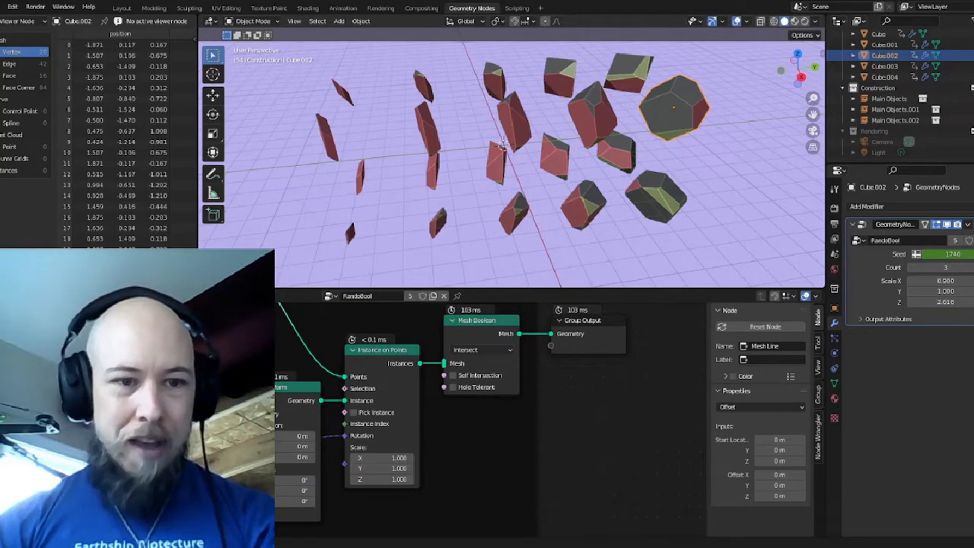
{"action": "key", "text": "ctrl+z"}
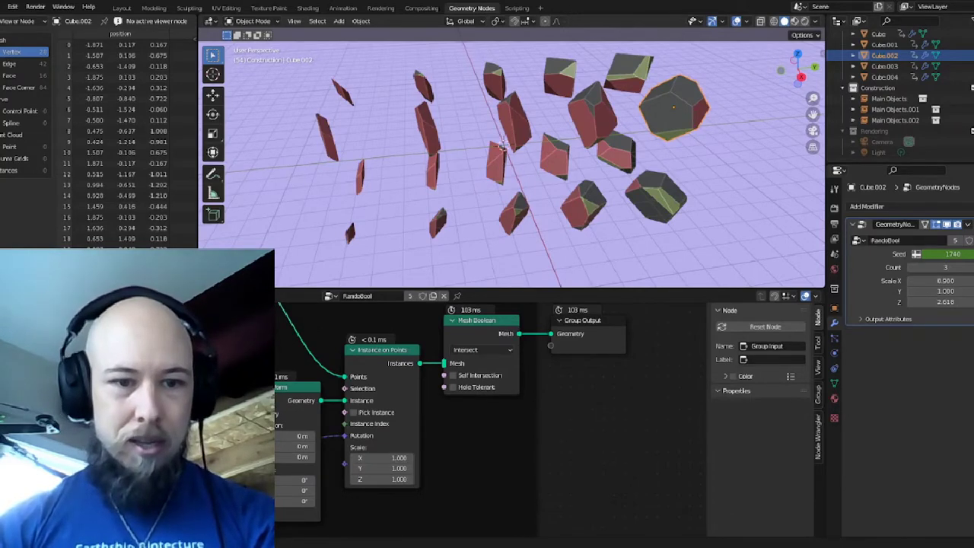
{"action": "middle_click_drag", "start_coordinate": [239, 484], "coordinate": [300, 459]}
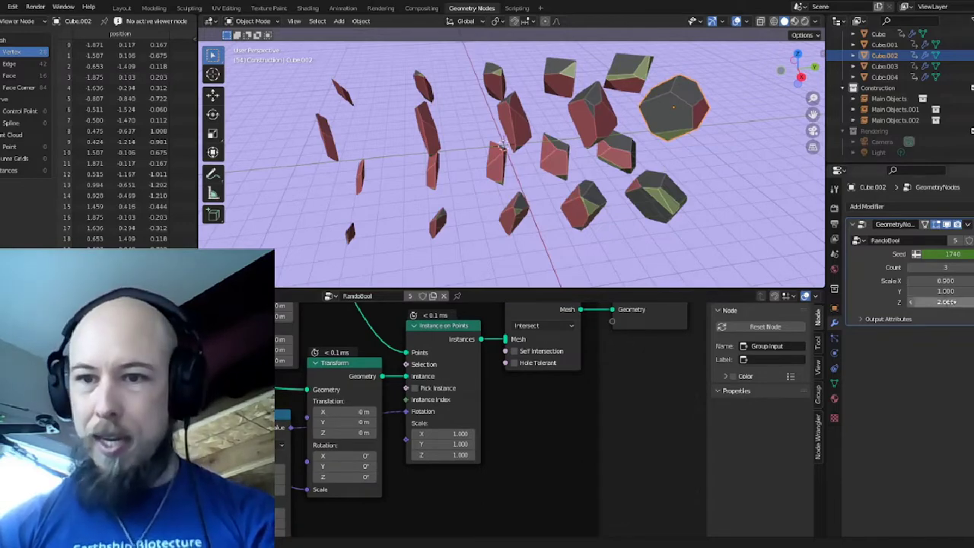
Step: Compare the base meshes of several rocks in Edit Mode, ending in Edit Mode on the thickest one, Cube.002
{"action": "key", "text": "ctrl+space"}
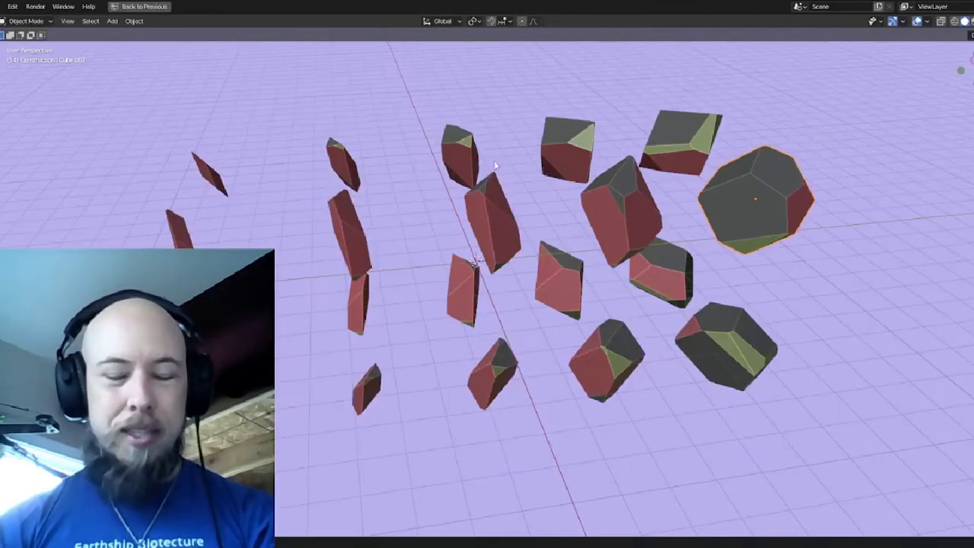
{"action": "left_click", "coordinate": [494, 229]}
{"action": "key", "text": "Tab"}
{"action": "key", "text": "Tab"}
{"action": "left_click", "coordinate": [612, 207]}
{"action": "key", "text": "Tab"}
{"action": "key", "text": "Tab"}
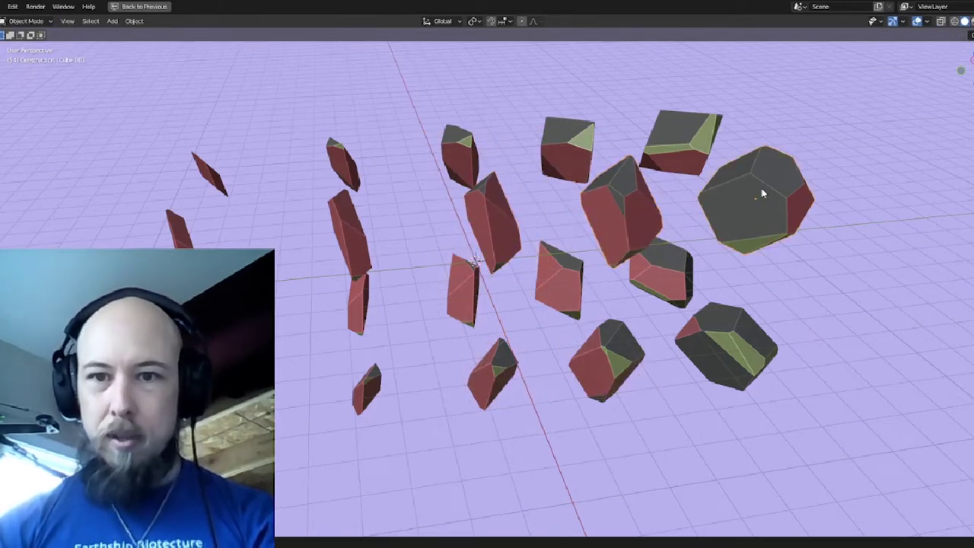
{"action": "left_click", "coordinate": [722, 217]}
{"action": "middle_click_drag", "start_coordinate": [573, 227], "coordinate": [525, 227]}
{"action": "key", "text": "Tab"}
{"action": "middle_click_drag", "start_coordinate": [644, 192], "coordinate": [614, 224]}
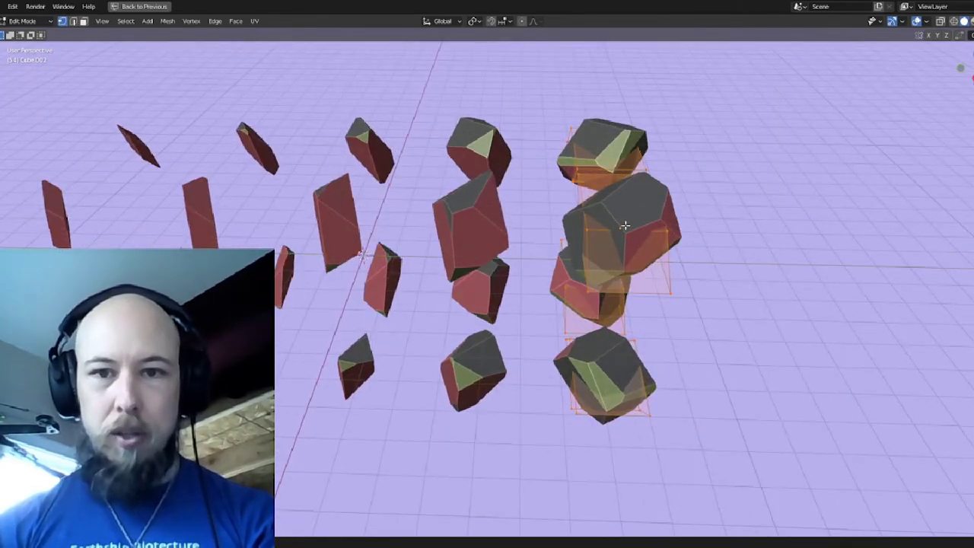
{"action": "left_click", "coordinate": [622, 227]}
{"action": "key", "text": "g"}
{"action": "key", "text": "g"}
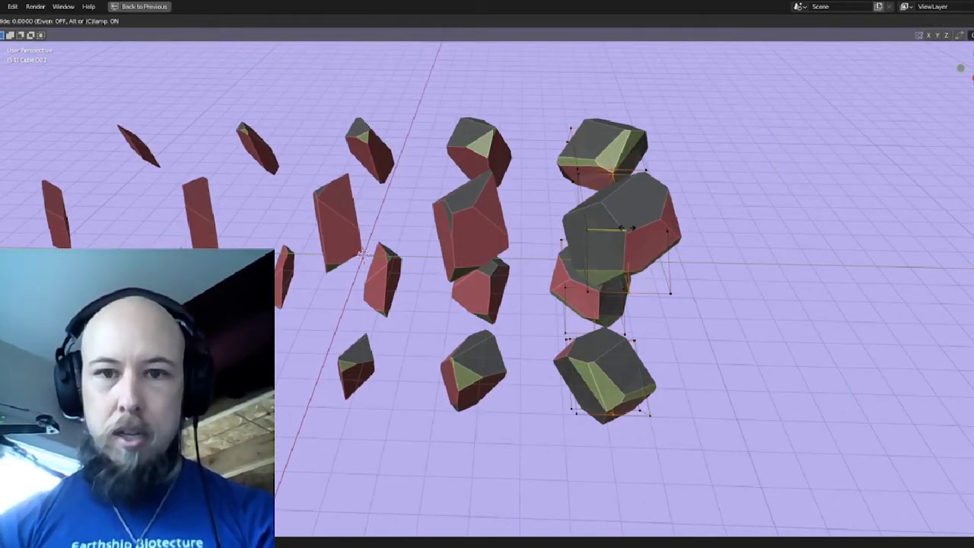
{"action": "right_click", "coordinate": [627, 228]}
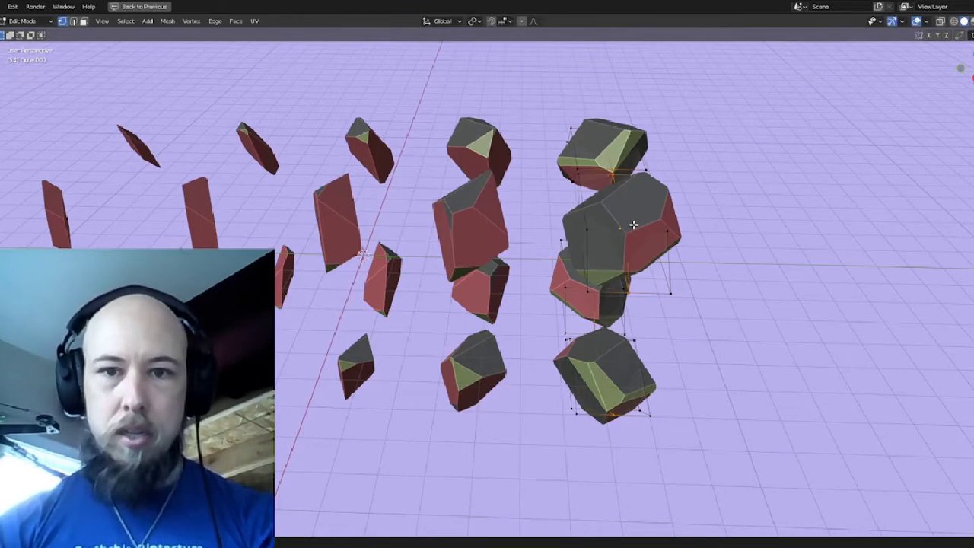
Step: Select the whole linked base mesh of Cube.002 and add three evenly spaced loop cuts across it
{"action": "key", "text": "ctrl+l"}
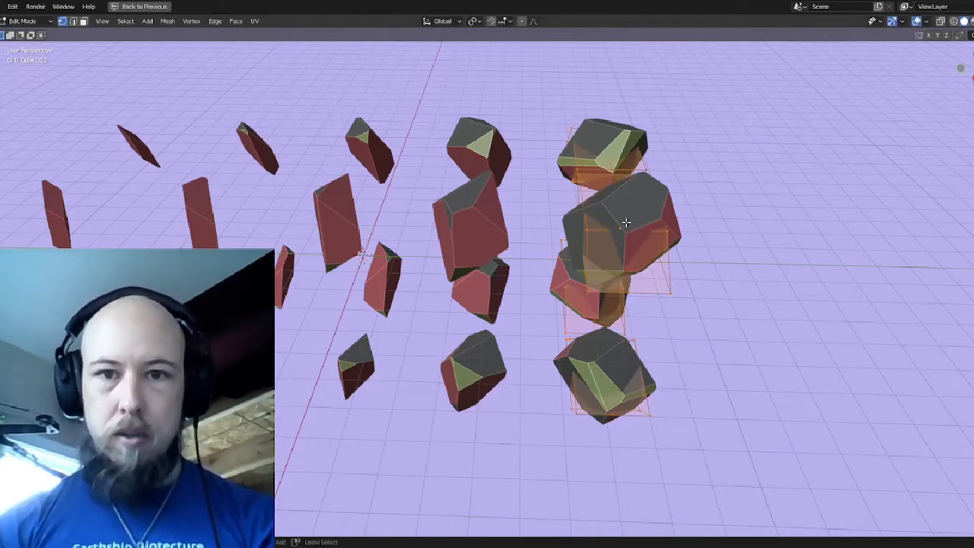
{"action": "key", "text": "ctrl+r"}
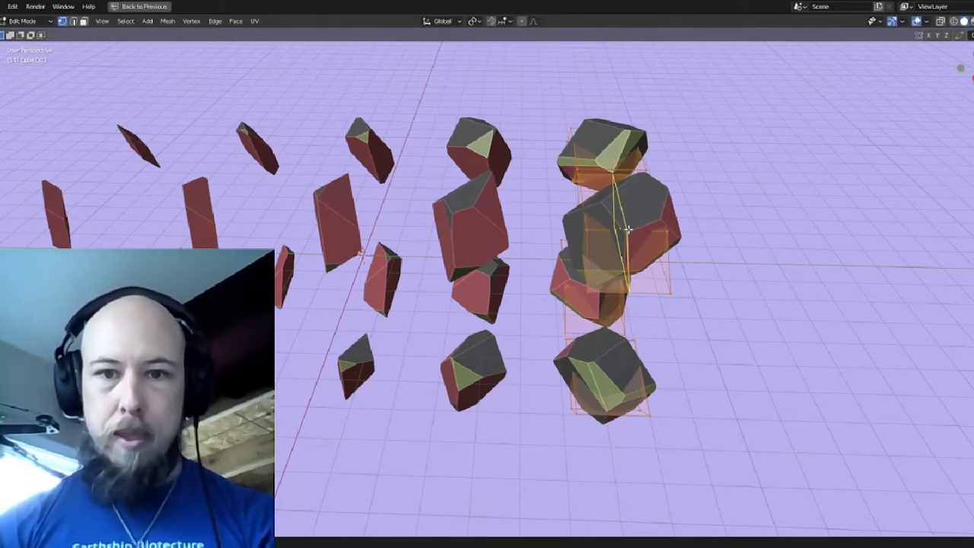
{"action": "scroll", "coordinate": [628, 229], "scroll_direction": "up", "scroll_amount": 1}
{"action": "scroll", "coordinate": [628, 228], "scroll_direction": "up", "scroll_amount": 1}
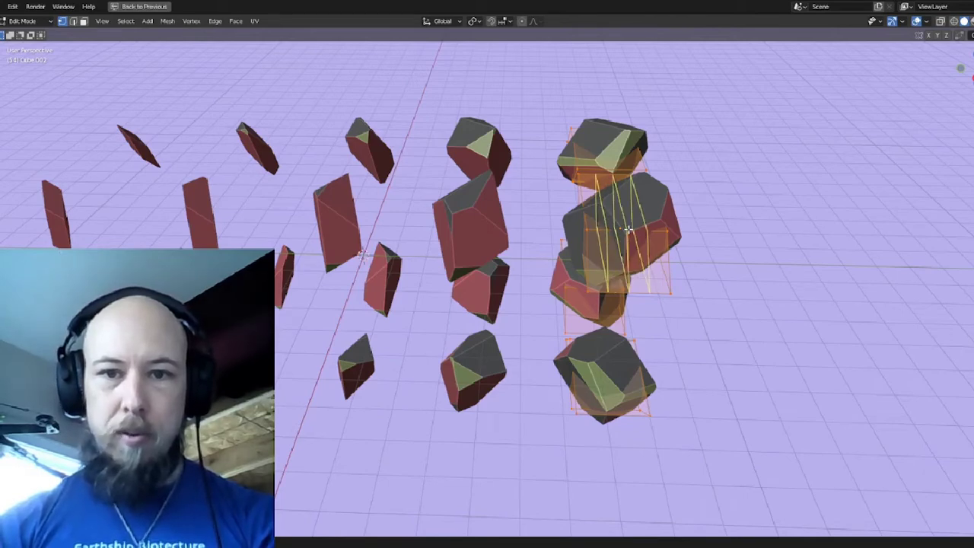
{"action": "left_click", "coordinate": [627, 228]}
{"action": "left_click", "coordinate": [628, 228]}
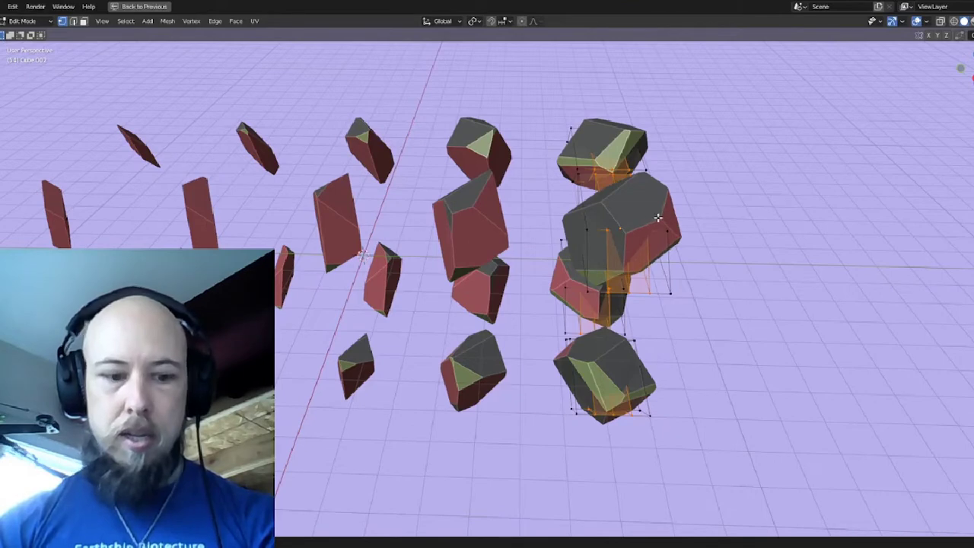
Step: Reduce the selection to the middle loop, pull it inward with Shrink/Fatten, and return to Object Mode
{"action": "key", "text": "ctrl+KP_Subtract"}
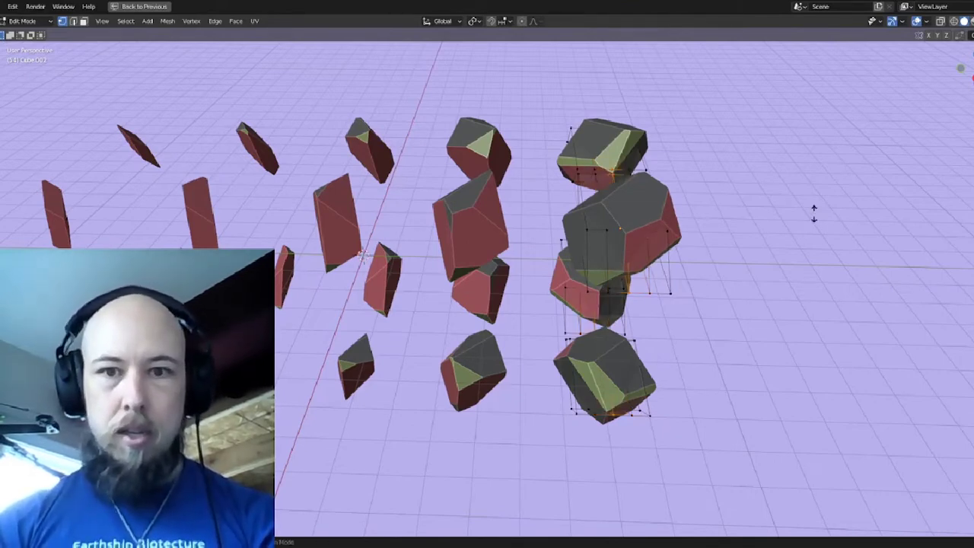
{"action": "key", "text": "alt+s"}
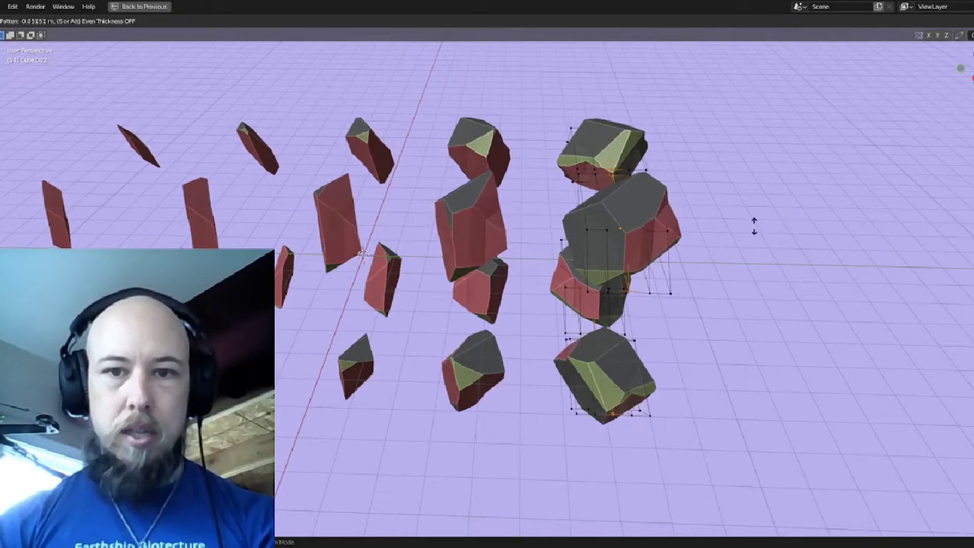
{"action": "left_click", "coordinate": [666, 256]}
{"action": "key", "text": "Tab"}
Step: Inspect the pinched rock shapes from several angles, framing the thin rock Cube.003 up close
{"action": "middle_click_drag", "start_coordinate": [369, 245], "coordinate": [330, 250]}
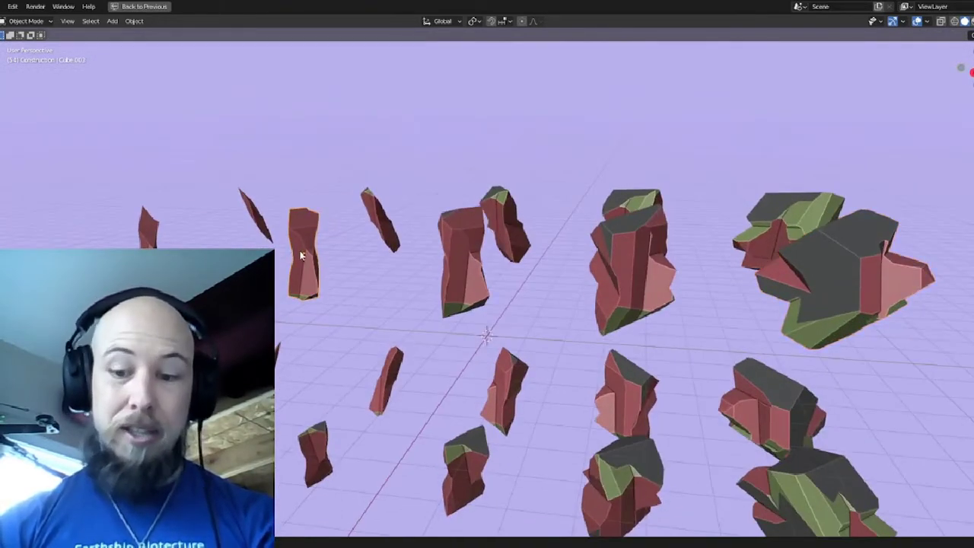
{"action": "key", "text": "KP_Decimal"}
{"action": "middle_click_drag", "start_coordinate": [421, 262], "coordinate": [456, 271]}
{"action": "scroll", "coordinate": [487, 274], "scroll_direction": "down", "scroll_amount": 8}
{"action": "middle_click_drag", "start_coordinate": [644, 281], "coordinate": [521, 295]}
{"action": "middle_click_drag", "start_coordinate": [620, 290], "coordinate": [481, 281]}
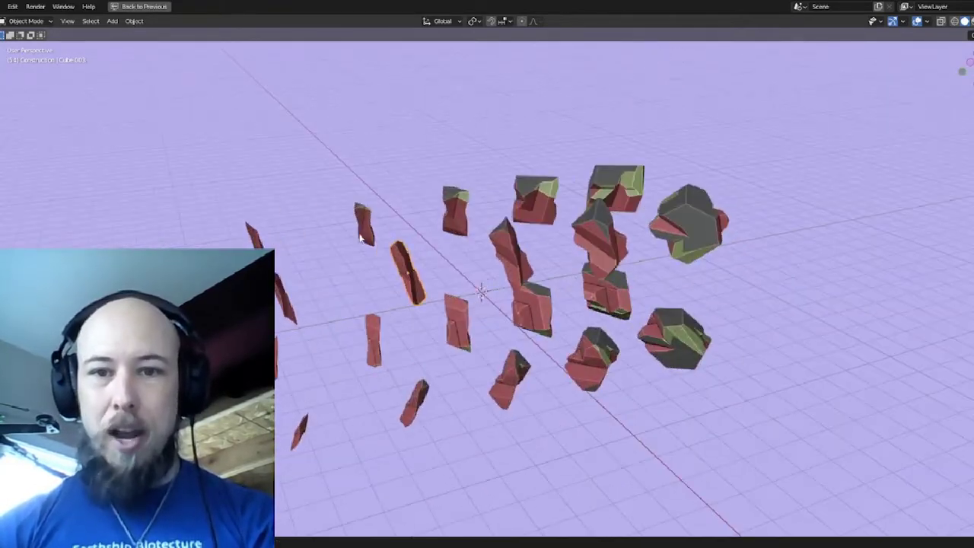
Step: Compare the Geometry Nodes scale values of the original cube and the thinner rock Cube.003
{"action": "left_click", "coordinate": [499, 258]}
{"action": "key", "text": "ctrl+space"}
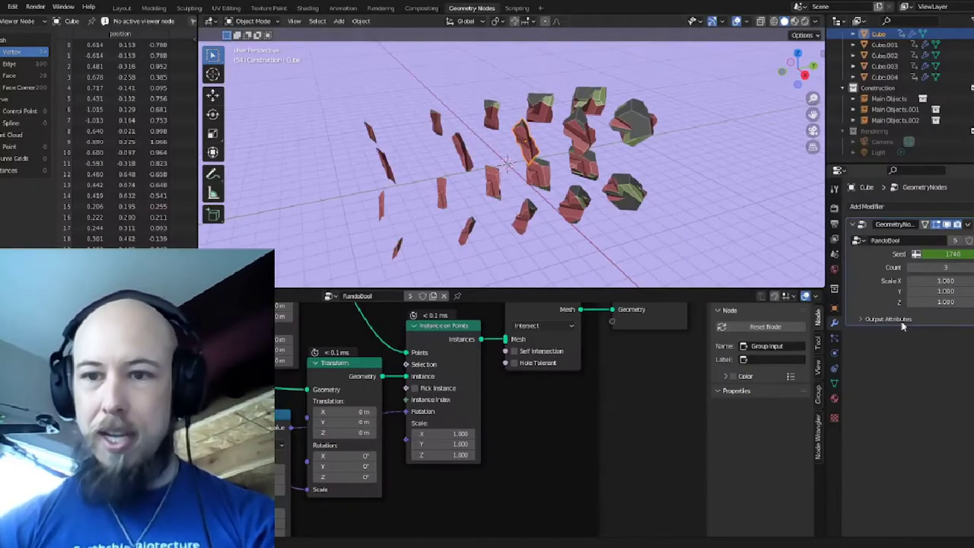
{"action": "left_click", "coordinate": [459, 156]}
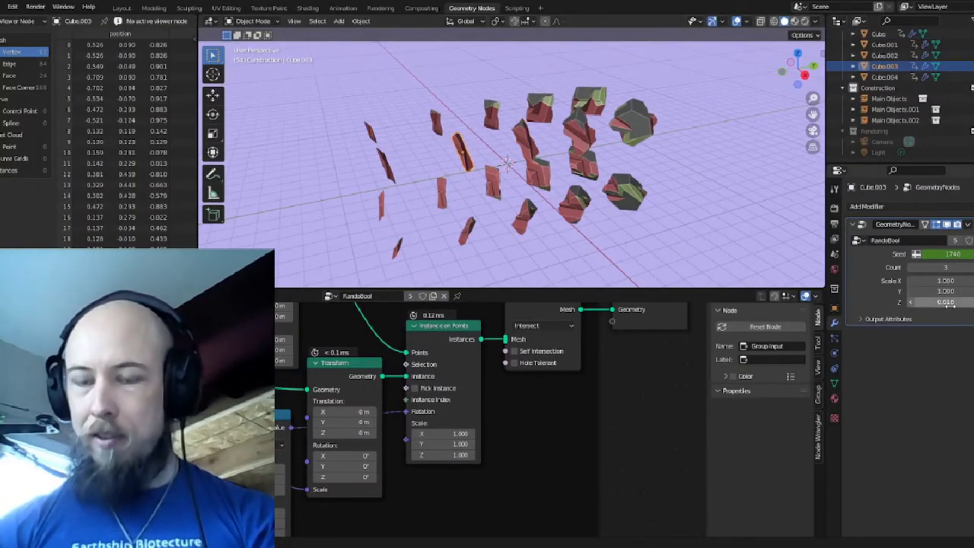
Step: Compare the Geometry Nodes scale values of the thin rock Cube.004 and the thick rock Cube.002 in the rock array
{"action": "left_click", "coordinate": [388, 165]}
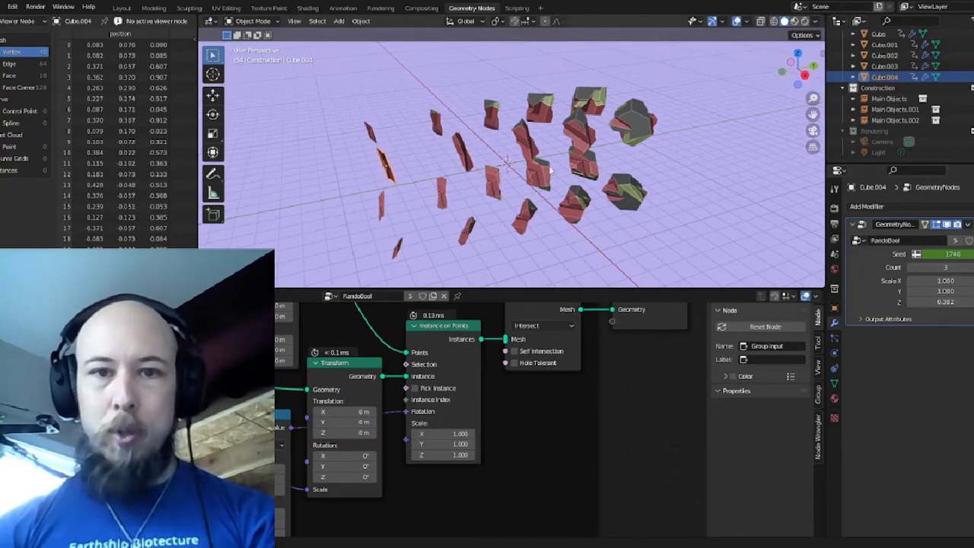
{"action": "left_click", "coordinate": [587, 134]}
{"action": "left_click", "coordinate": [637, 128]}
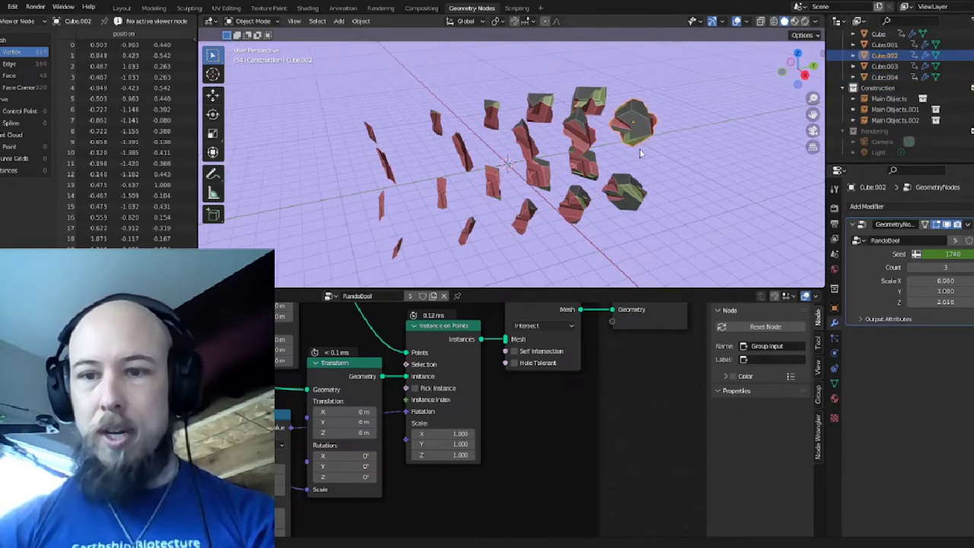
{"action": "middle_click_drag", "start_coordinate": [647, 143], "coordinate": [597, 171]}
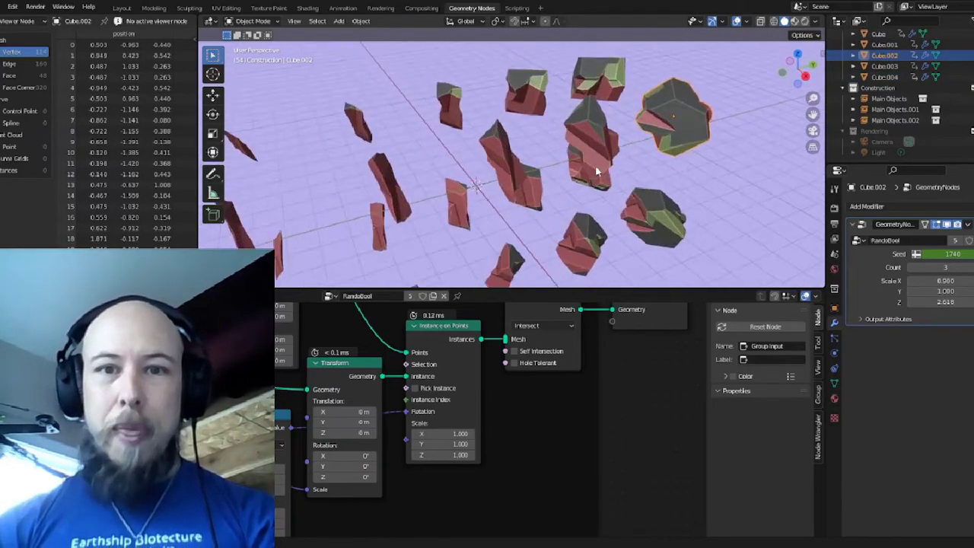
{"action": "key", "text": "ctrl+alt+space"}
{"action": "scroll", "coordinate": [609, 198], "scroll_direction": "up", "scroll_amount": 5}
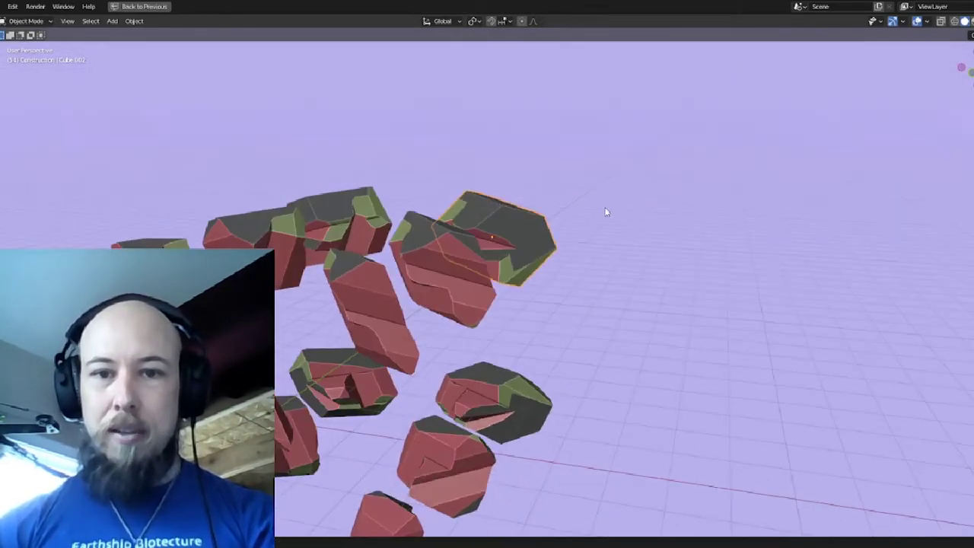
Step: Try scaling the whole linked base mesh of Cube.002 along the global Z axis by about 1.88
{"action": "key", "text": "Tab"}
{"action": "key", "text": "a"}
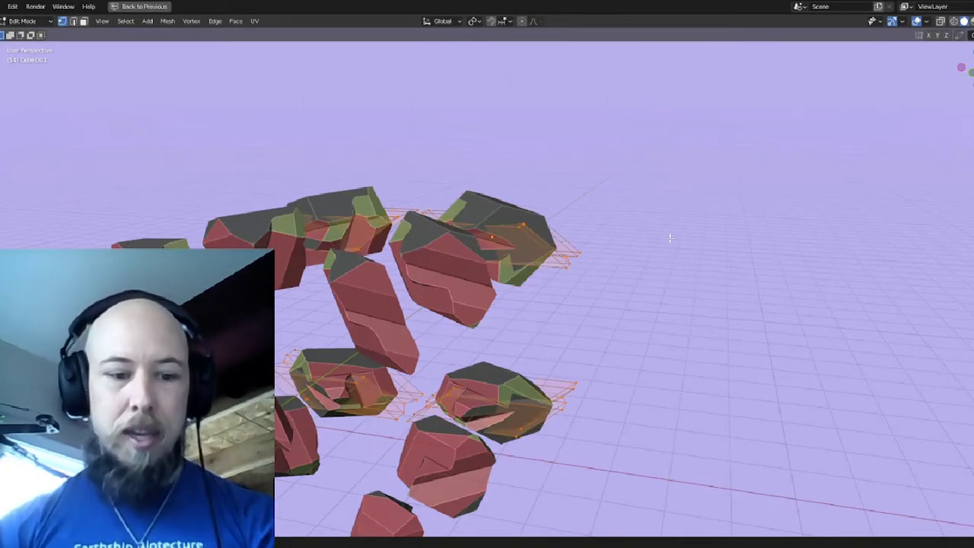
{"action": "key", "text": "g"}
{"action": "key", "text": "z"}
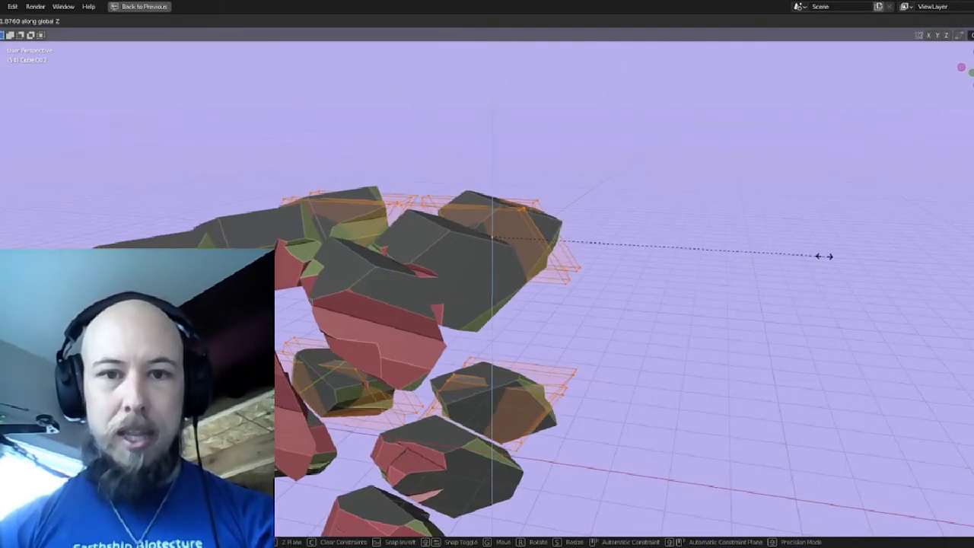
{"action": "left_click", "coordinate": [824, 256]}
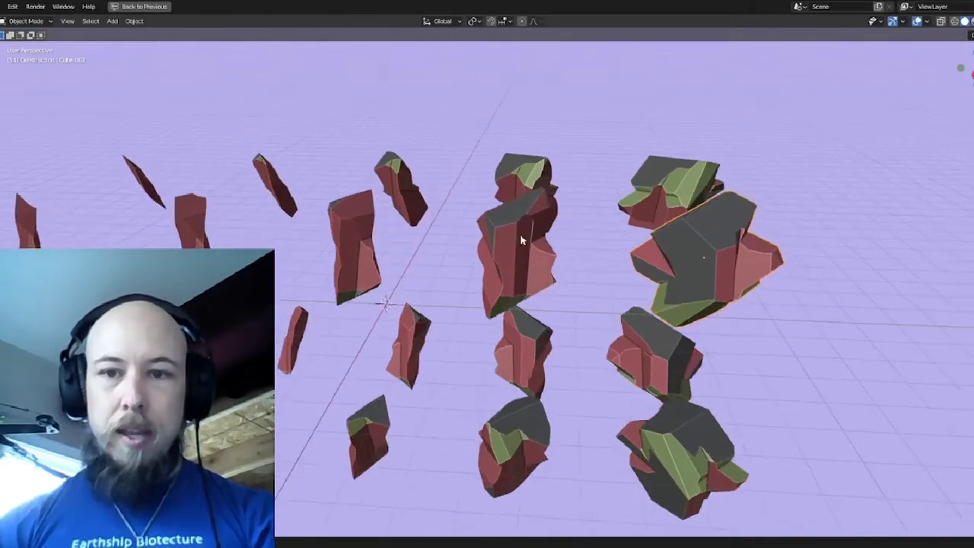
Step: Advance the animation to frame 55 and examine the newly seeded pinched rocks from several angles
{"action": "middle_click_drag", "start_coordinate": [521, 240], "coordinate": [387, 251]}
{"action": "scroll", "coordinate": [532, 254], "scroll_direction": "down", "scroll_amount": 2}
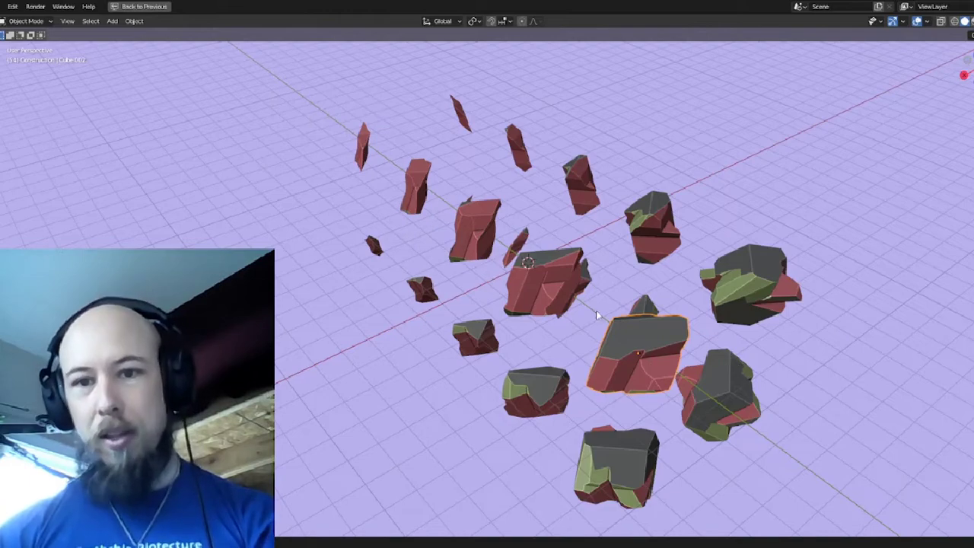
{"action": "middle_click_drag", "start_coordinate": [582, 303], "coordinate": [737, 268]}
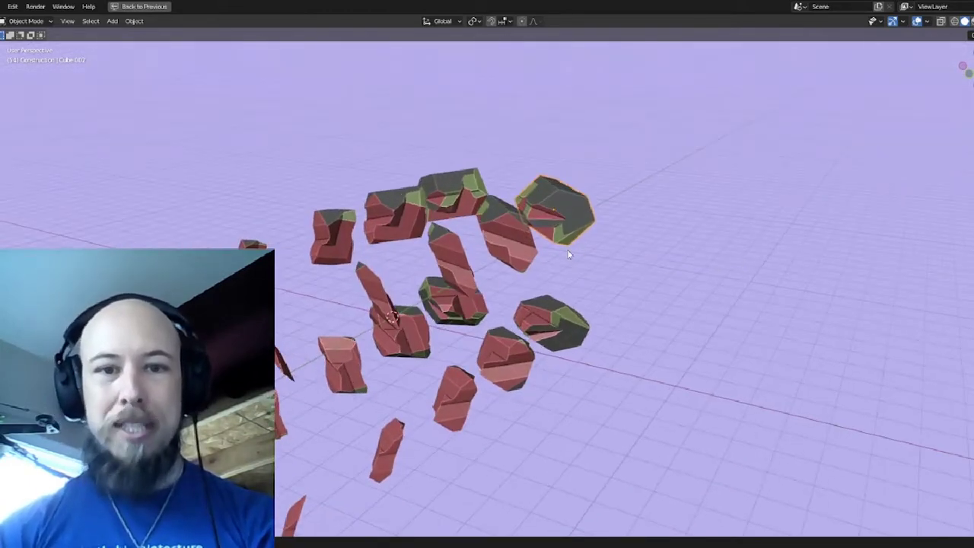
{"action": "middle_click_drag", "start_coordinate": [423, 219], "coordinate": [436, 265]}
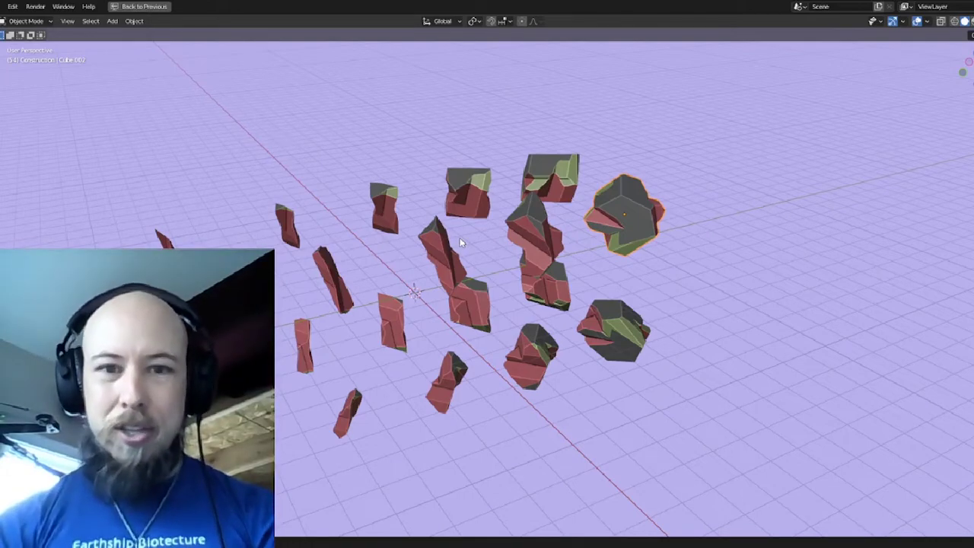
{"action": "key", "text": "Right"}
{"action": "middle_click_drag", "start_coordinate": [487, 190], "coordinate": [480, 220]}
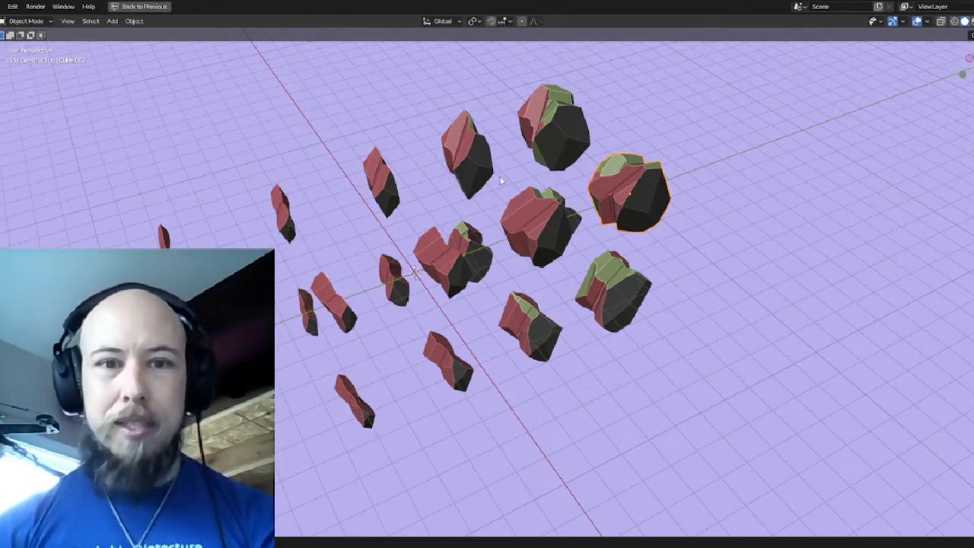
{"action": "middle_click_drag", "start_coordinate": [489, 219], "coordinate": [411, 223]}
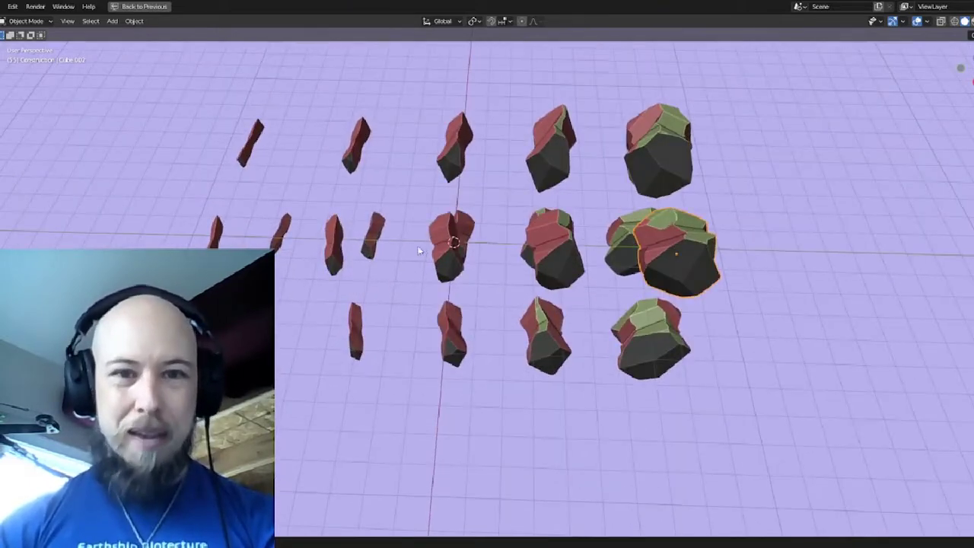
{"action": "middle_click_drag", "start_coordinate": [620, 258], "coordinate": [572, 226]}
Step: Undo the inward pinch and loop cuts on the linked base mesh of Cube.002 and return to Object Mode
{"action": "key", "text": "Tab"}
{"action": "key", "text": "alt+a"}
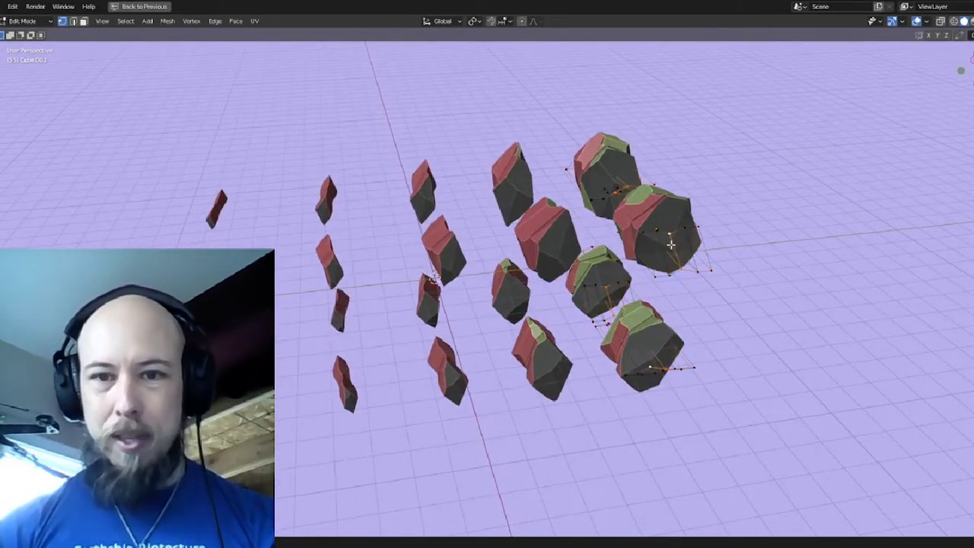
{"action": "key", "text": "2"}
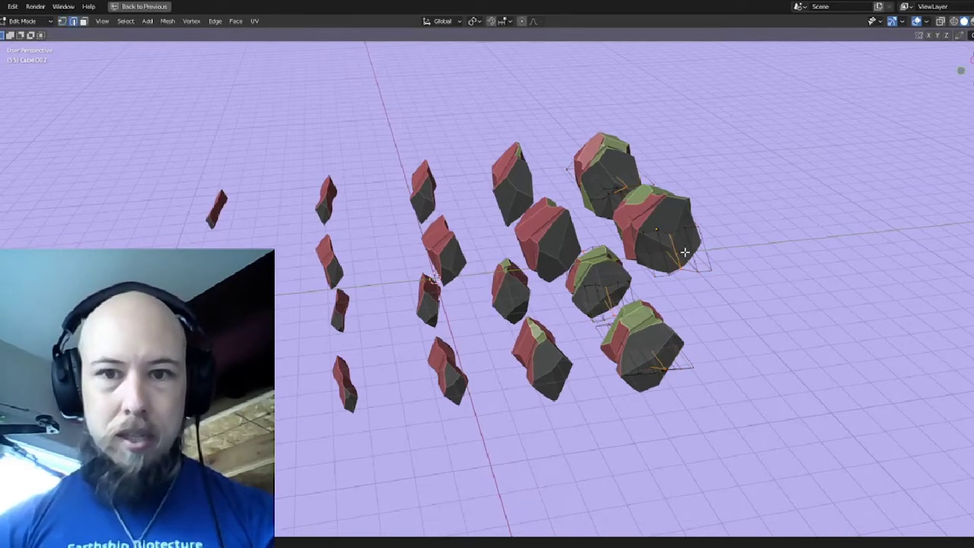
{"action": "key", "text": "ctrl+z"}
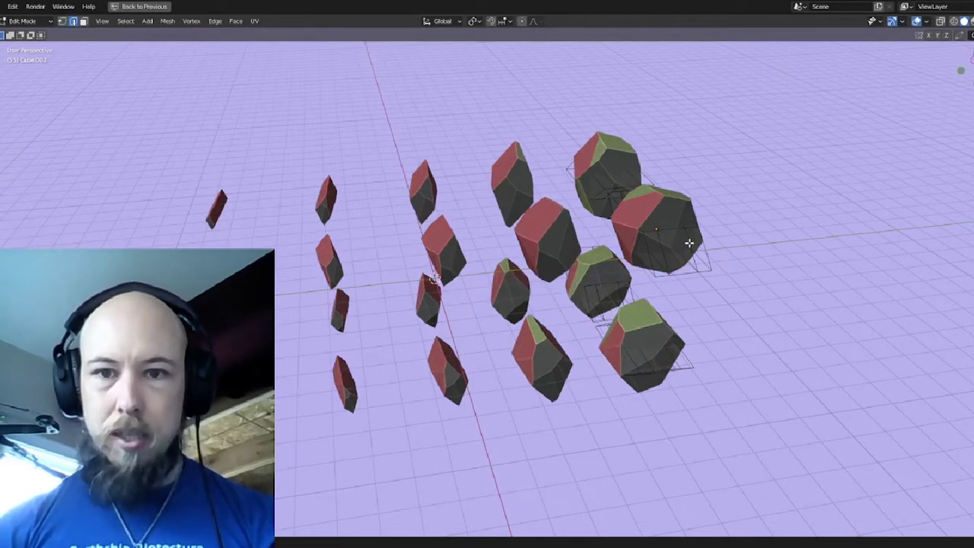
{"action": "left_click", "coordinate": [658, 246], "text": "shift"}
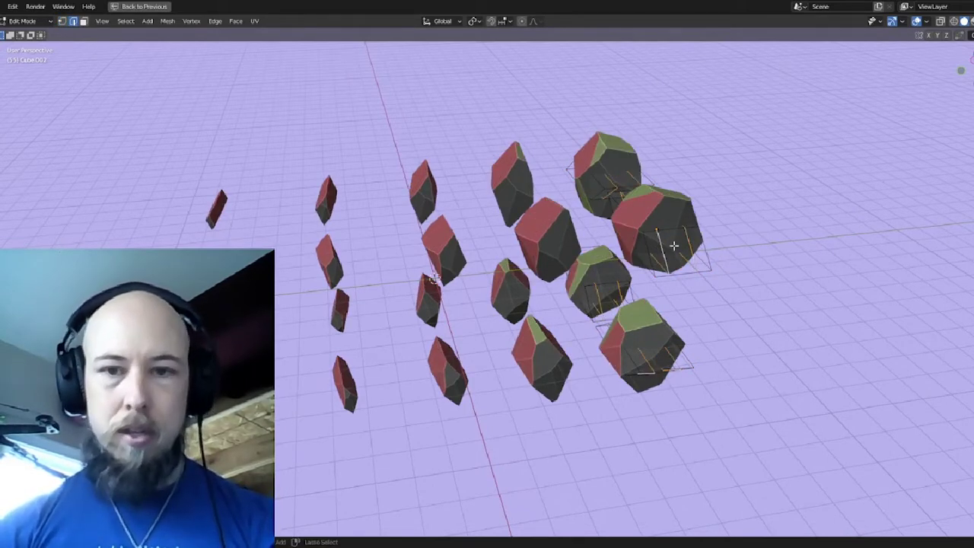
{"action": "key", "text": "Tab"}
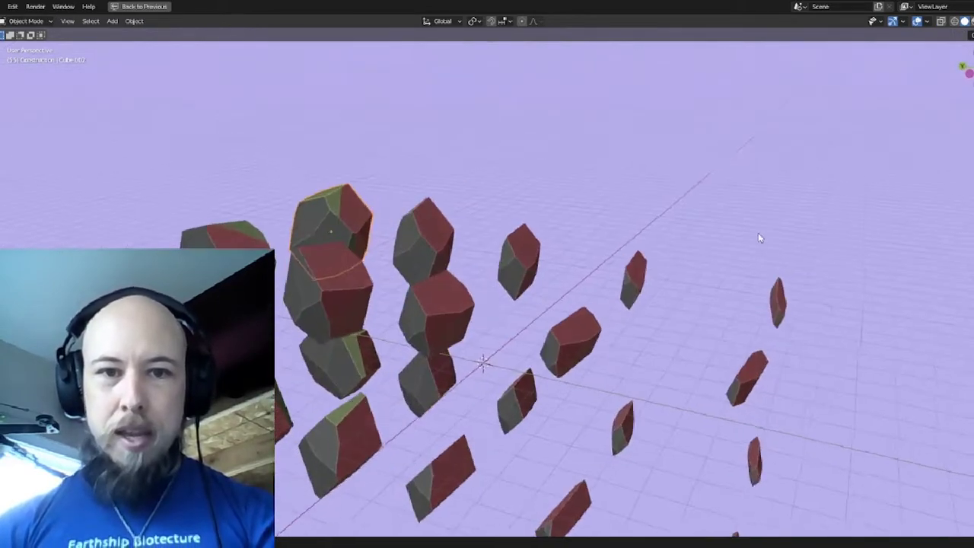
Step: Turn off the viewport display of the original cube's Geometry Nodes modifier and frame its bare base mesh
{"action": "middle_click_drag", "start_coordinate": [759, 235], "coordinate": [482, 262]}
{"action": "scroll", "coordinate": [523, 260], "scroll_direction": "up", "scroll_amount": 2}
{"action": "key", "text": "Tab"}
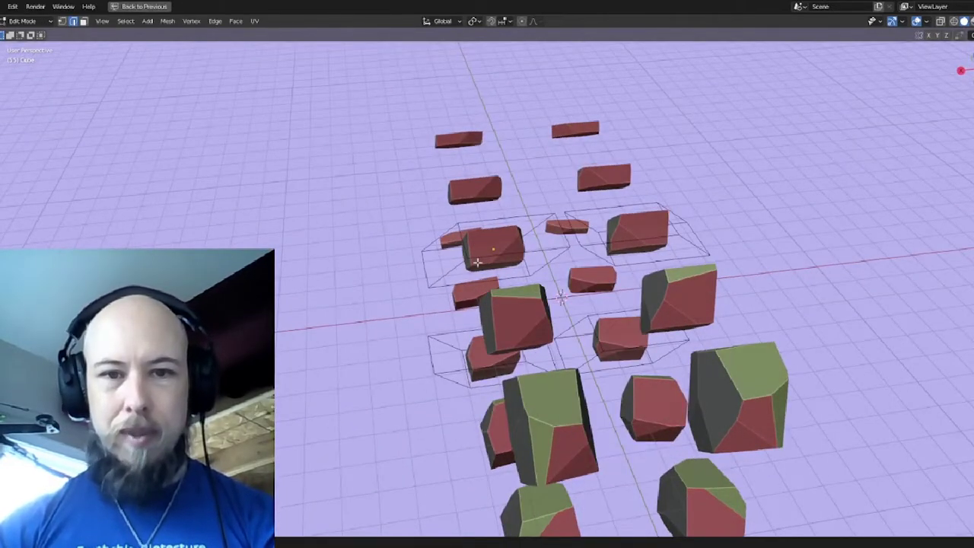
{"action": "key", "text": "Tab"}
{"action": "left_click", "coordinate": [478, 265]}
{"action": "key", "text": "ctrl+space"}
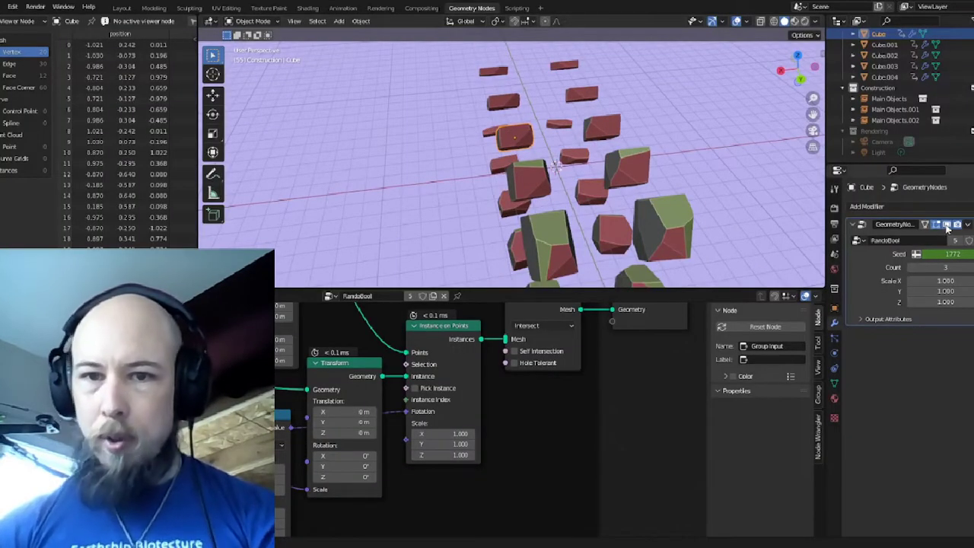
{"action": "left_click", "coordinate": [946, 226]}
{"action": "middle_click_drag", "start_coordinate": [500, 152], "coordinate": [548, 141]}
{"action": "key", "text": "KP_Decimal"}
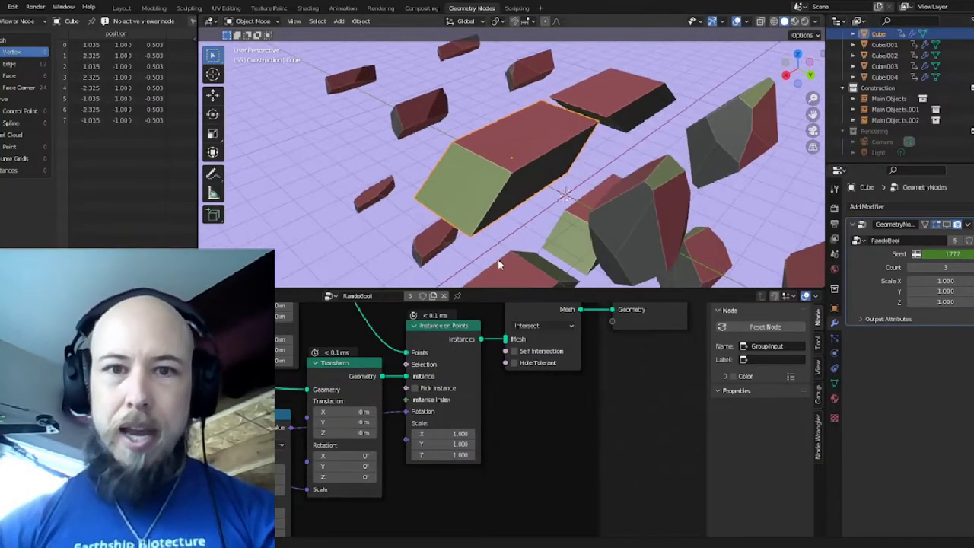
Step: Inspect the bare base mesh from several angles and turn the cube's modifier display in the viewport back on
{"action": "key", "text": "ctrl+space"}
{"action": "middle_click_drag", "start_coordinate": [391, 267], "coordinate": [363, 257]}
{"action": "middle_click_drag", "start_coordinate": [516, 255], "coordinate": [516, 283]}
{"action": "middle_click_drag", "start_coordinate": [559, 157], "coordinate": [525, 279]}
{"action": "key", "text": "ctrl+space"}
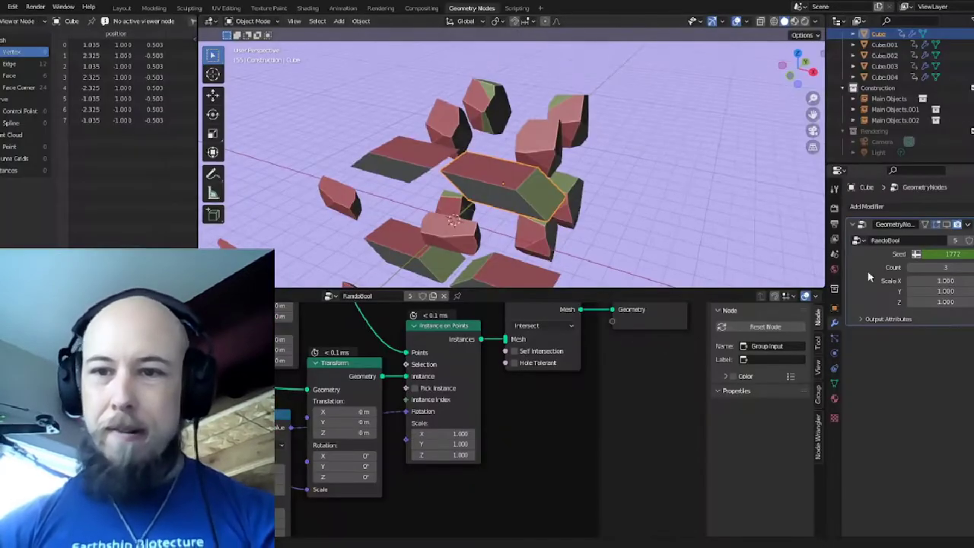
{"action": "left_click", "coordinate": [948, 225]}
Step: Enlarge the 3D viewport on the rock array and advance the animation to frame 57
{"action": "key", "text": "ctrl+space"}
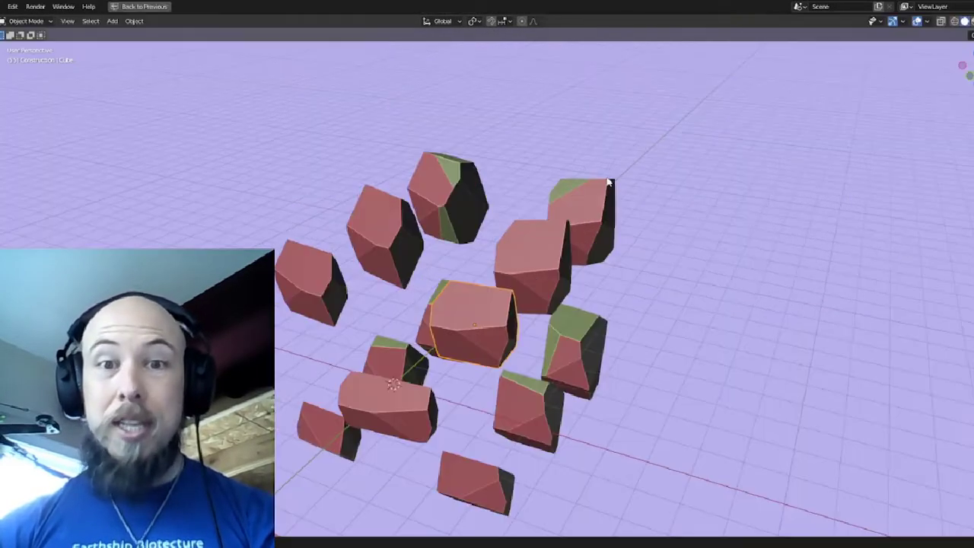
{"action": "middle_click_drag", "start_coordinate": [587, 179], "coordinate": [507, 211]}
{"action": "scroll", "coordinate": [429, 239], "scroll_direction": "down", "scroll_amount": 1}
{"action": "middle_click_drag", "start_coordinate": [319, 286], "coordinate": [488, 251]}
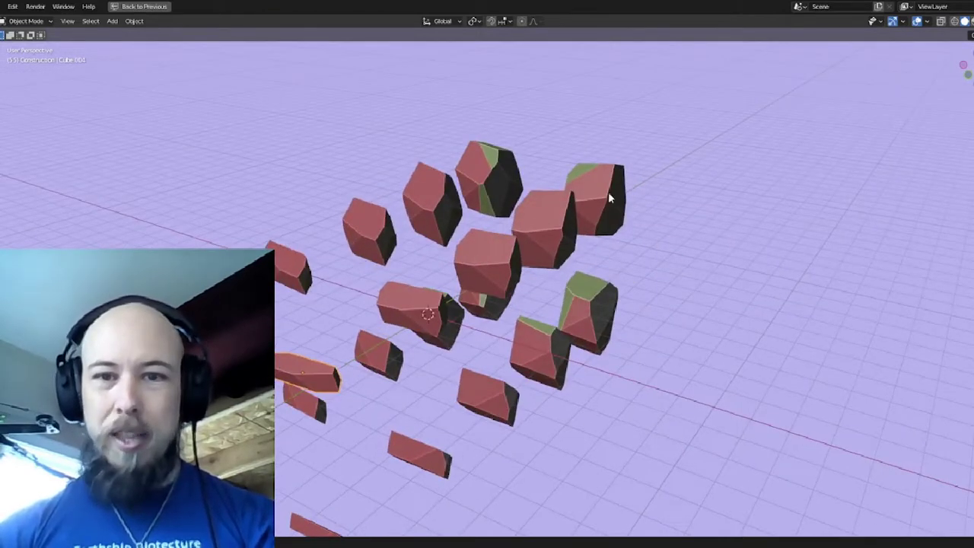
{"action": "key", "text": "Right"}
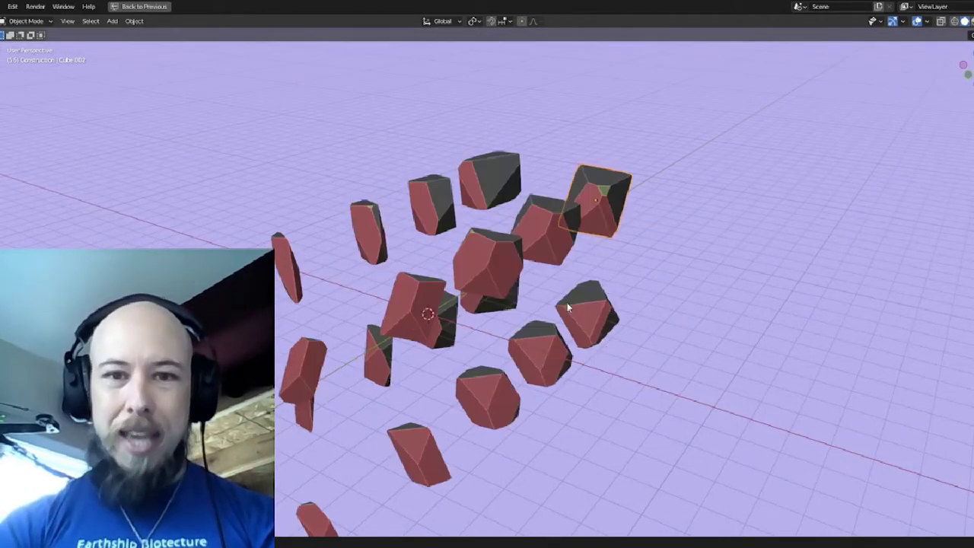
{"action": "key", "text": "Right"}
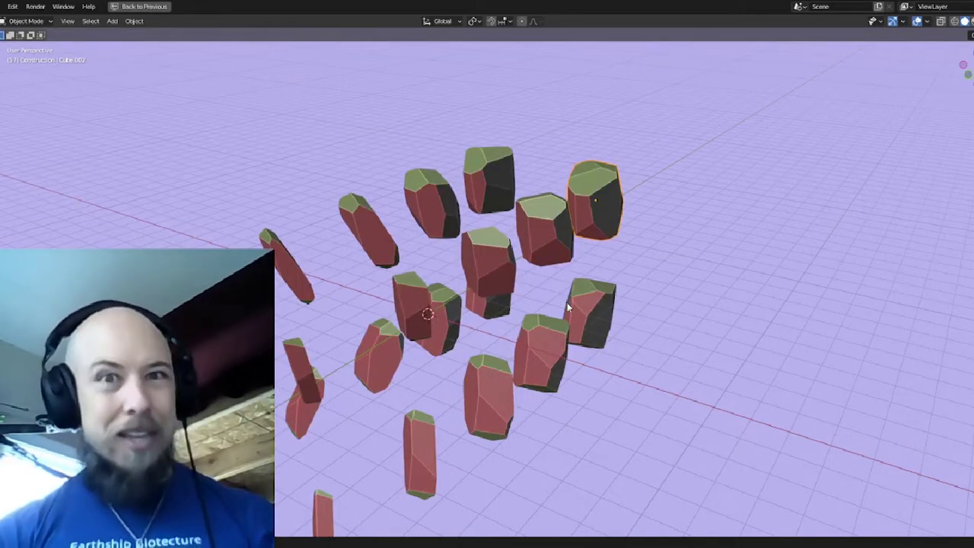
Step: Compare the thin, medium and thick rock variants in the row by selecting them one after another
{"action": "middle_click_drag", "start_coordinate": [493, 307], "coordinate": [440, 300]}
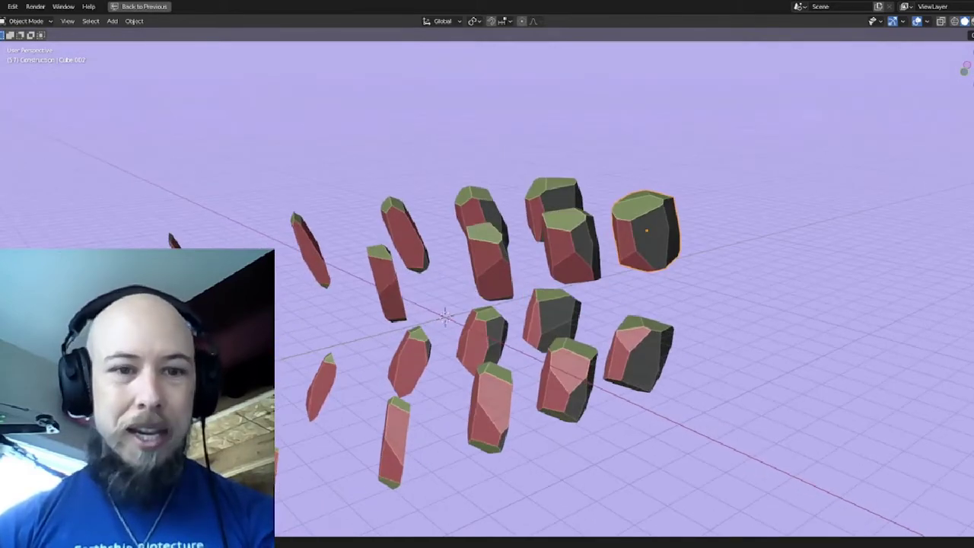
{"action": "middle_click_drag", "start_coordinate": [323, 320], "coordinate": [423, 324]}
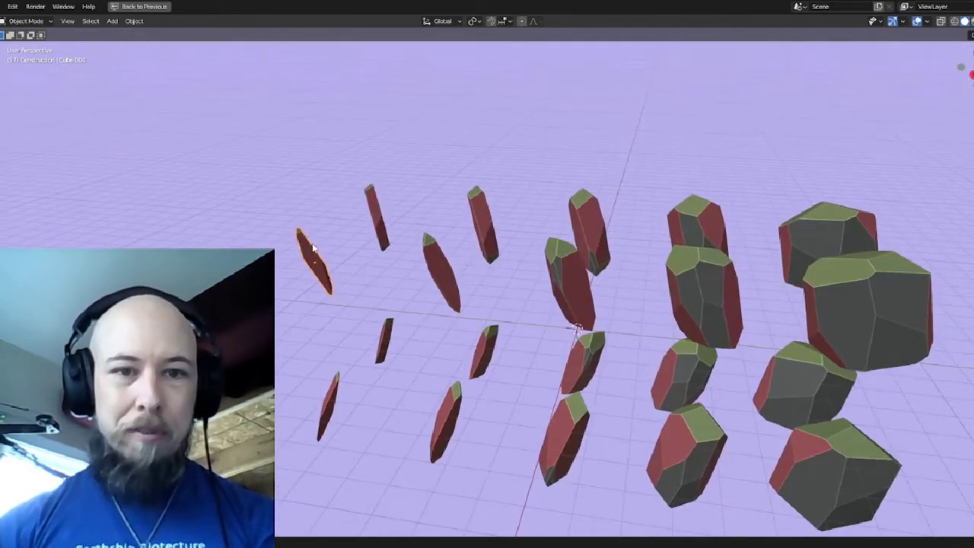
{"action": "left_click", "coordinate": [832, 321]}
{"action": "middle_click_drag", "start_coordinate": [620, 310], "coordinate": [617, 296]}
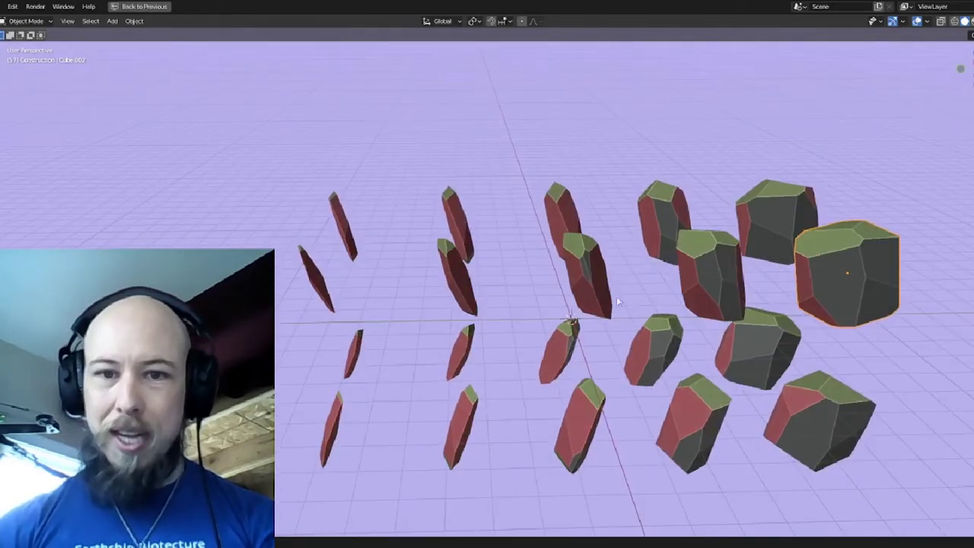
{"action": "left_click", "coordinate": [592, 262]}
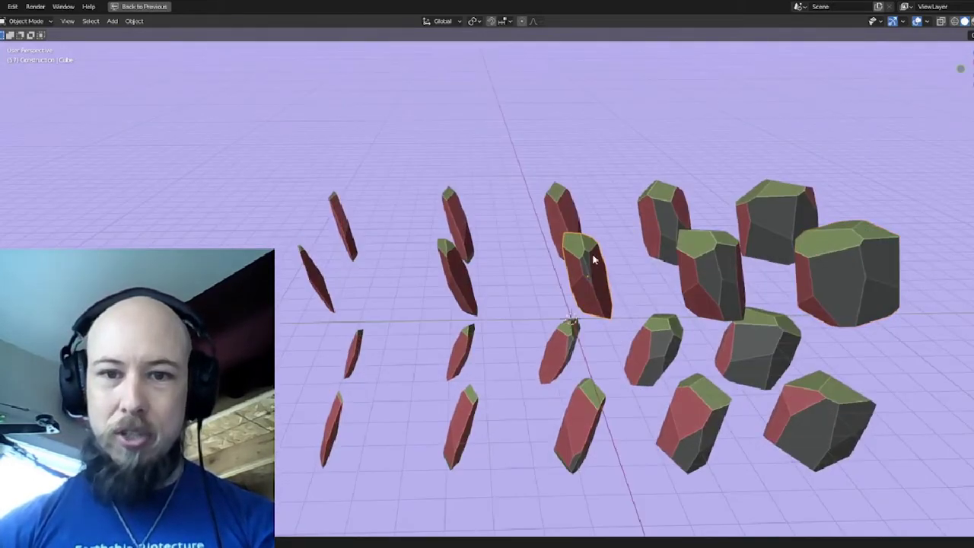
{"action": "left_click", "coordinate": [718, 279]}
{"action": "left_click", "coordinate": [827, 271]}
{"action": "middle_click_drag", "start_coordinate": [880, 294], "coordinate": [569, 330]}
Step: Advance the animation to frame 60 to generate further random rock shapes
{"action": "key", "text": "Right"}
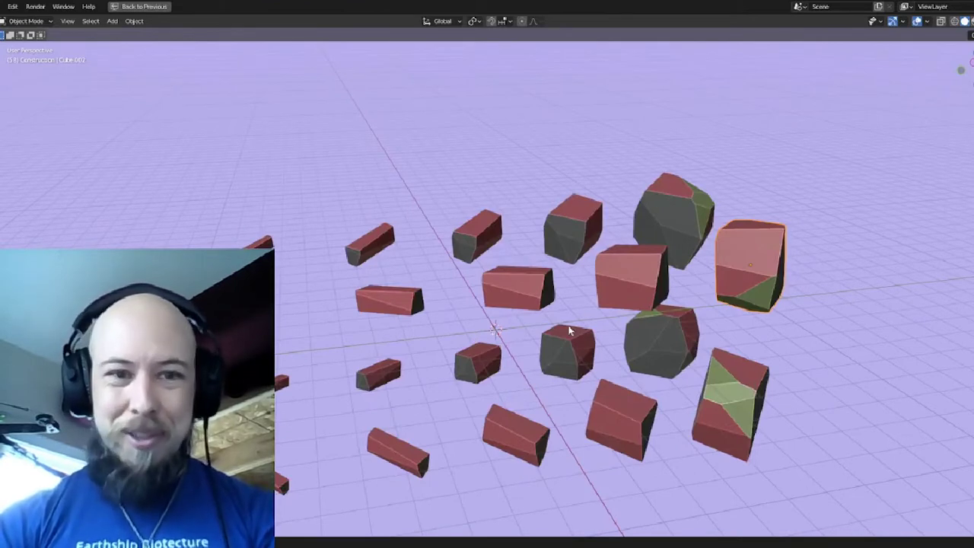
{"action": "key", "text": "Right"}
{"action": "key", "text": "Right"}
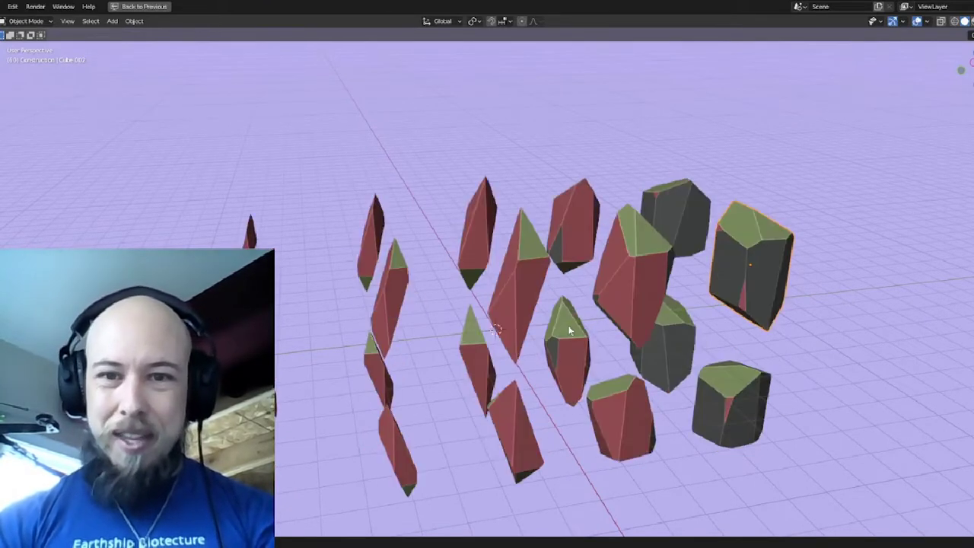
{"action": "middle_click_drag", "start_coordinate": [569, 330], "coordinate": [622, 316]}
Step: Edge-slide the outer corner edge of the original cube's linked base mesh by about 0.26 and return to Object Mode
{"action": "left_click", "coordinate": [536, 273]}
{"action": "key", "text": "Tab"}
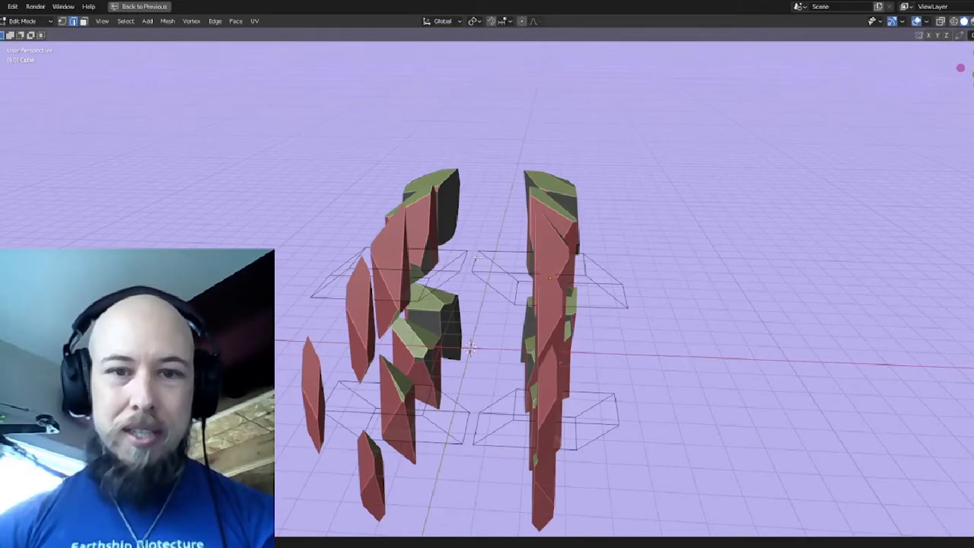
{"action": "key", "text": "g"}
{"action": "key", "text": "g"}
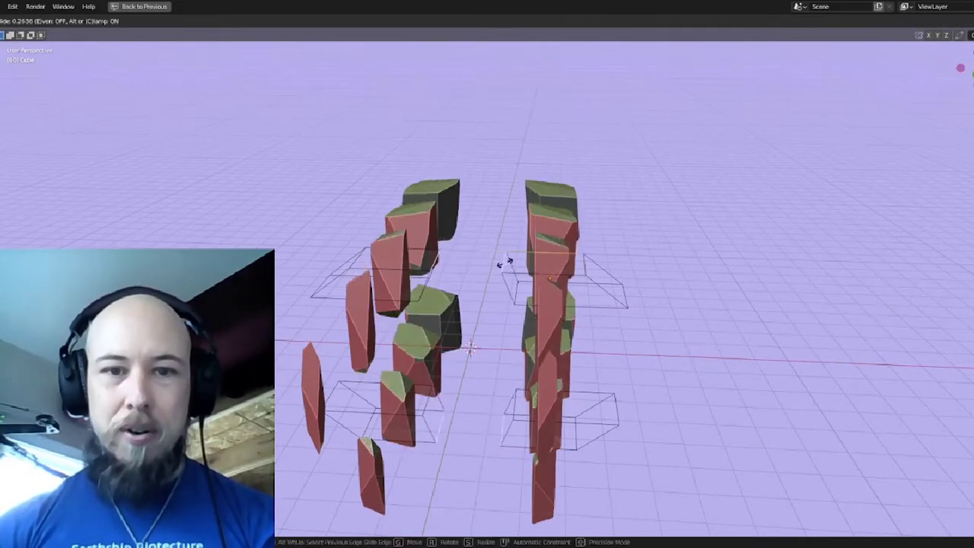
{"action": "left_click", "coordinate": [513, 262]}
{"action": "key", "text": "Tab"}
{"action": "mouse_move", "coordinate": [513, 262]}
{"action": "middle_mouse_down"}
{"action": "mouse_move", "coordinate": [586, 282]}
{"action": "mouse_move", "coordinate": [552, 246]}
{"action": "mouse_move", "coordinate": [649, 263]}
{"action": "mouse_move", "coordinate": [695, 287]}
{"action": "mouse_move", "coordinate": [657, 320]}
{"action": "mouse_move", "coordinate": [445, 305]}
{"action": "mouse_move", "coordinate": [365, 319]}
{"action": "mouse_move", "coordinate": [625, 305]}
{"action": "mouse_move", "coordinate": [547, 302]}
{"action": "middle_mouse_up"}
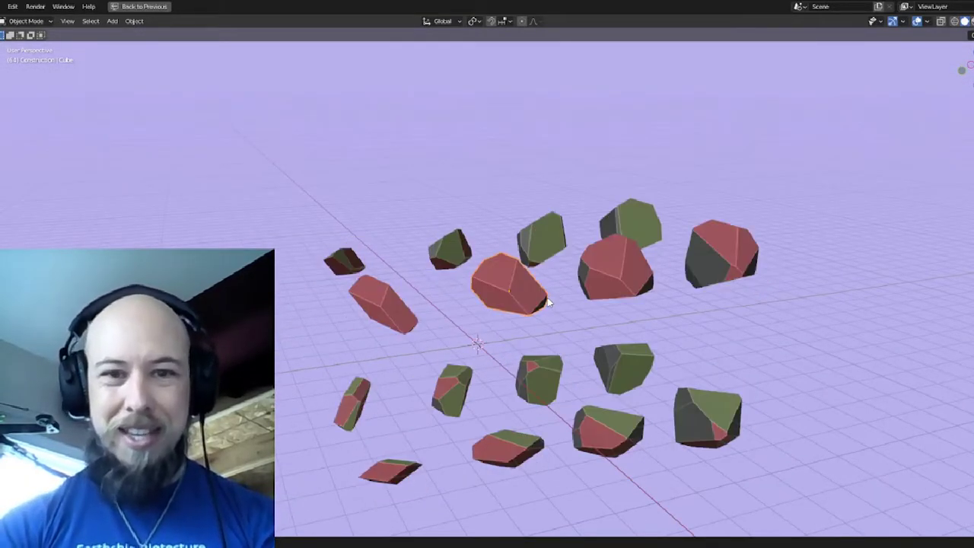
Step: Try to edge-slide the selected corner edge of the original cube's base mesh by about -1.05 in Edit Mode
{"action": "key", "text": "Tab"}
{"action": "middle_click_drag", "start_coordinate": [547, 297], "coordinate": [585, 295]}
{"action": "key", "text": "g"}
{"action": "key", "text": "g"}
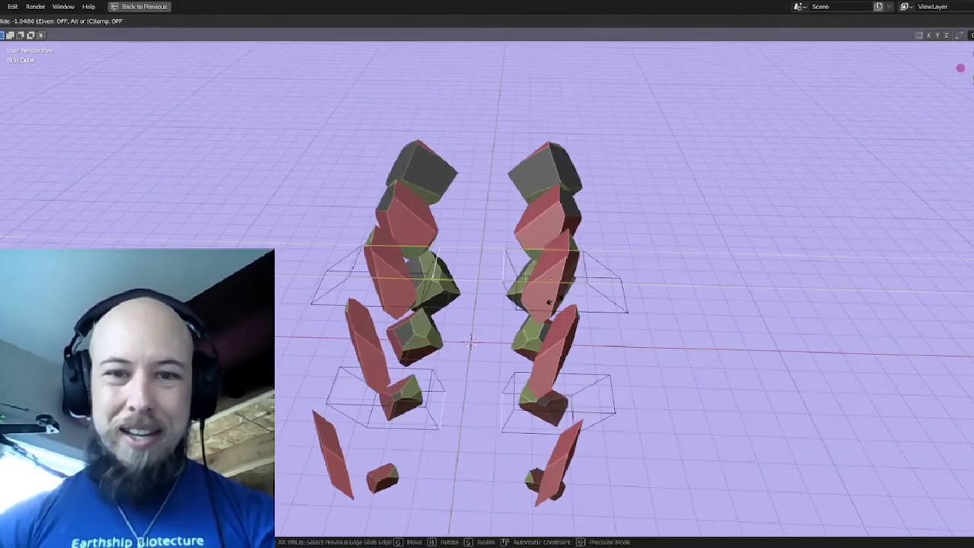
{"action": "right_click", "coordinate": [536, 297]}
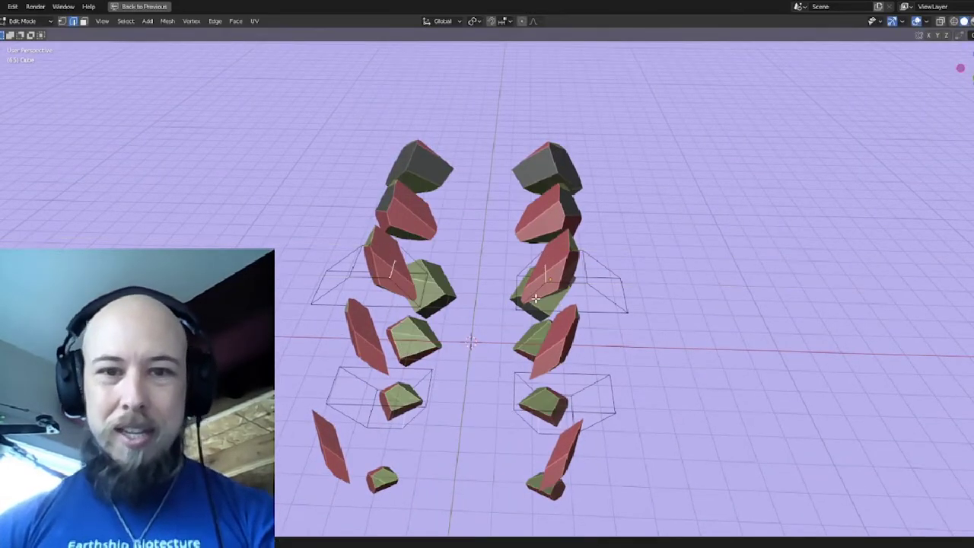
Step: Undo the recent edge slides on the rocks' base mesh and return to Object Mode
{"action": "key", "text": "ctrl+z"}
{"action": "key", "text": "ctrl+z"}
{"action": "key", "text": "ctrl+z"}
{"action": "key", "text": "ctrl+z"}
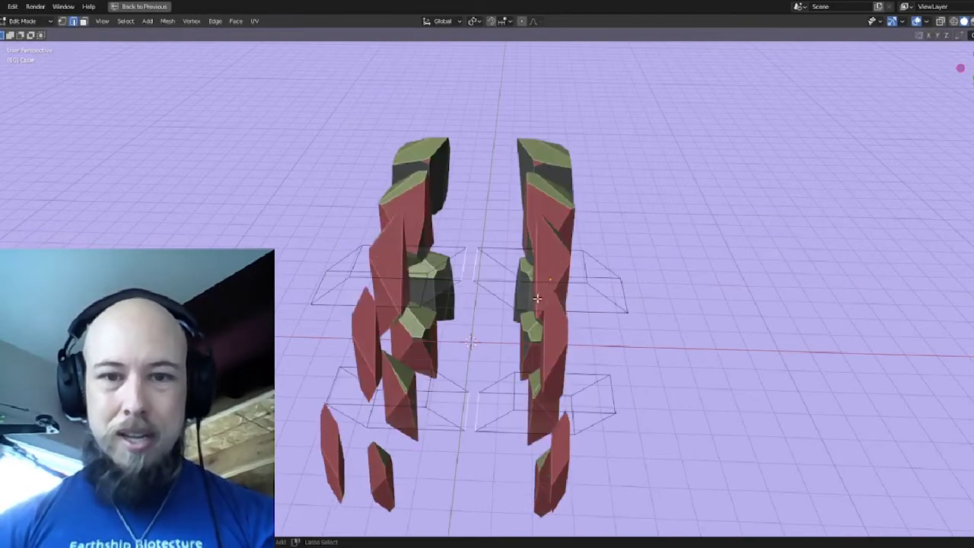
{"action": "key", "text": "Tab"}
{"action": "middle_click_drag", "start_coordinate": [604, 311], "coordinate": [541, 320]}
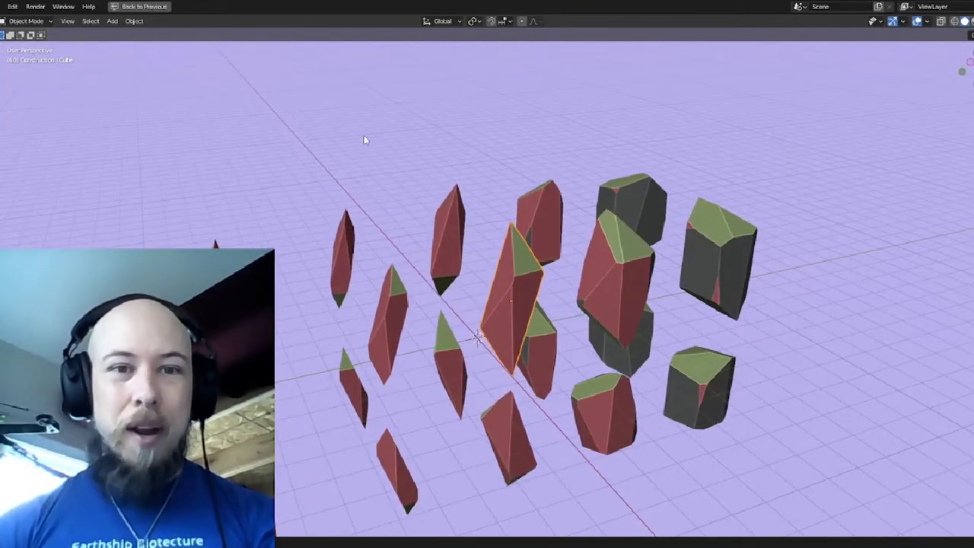
Step: Examine the Spaceship Generator node tree from Group Input through the Input Parts, Base Layer and Subtraction Layer frames
{"action": "middle_click_drag", "start_coordinate": [449, 151], "coordinate": [450, 244]}
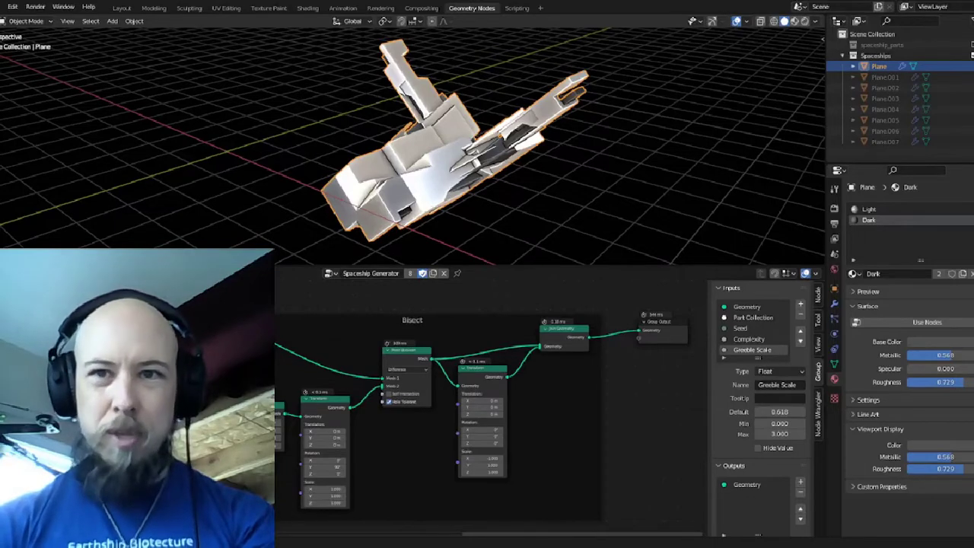
{"action": "middle_click_drag", "start_coordinate": [443, 177], "coordinate": [337, 265]}
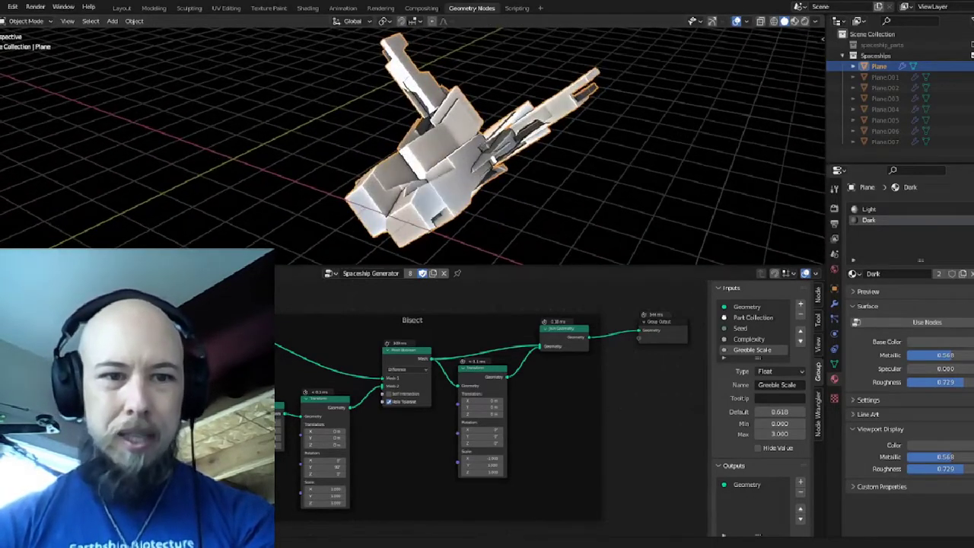
{"action": "middle_click_drag", "start_coordinate": [304, 396], "coordinate": [687, 394]}
{"action": "key", "text": "ctrl+space"}
{"action": "middle_click_drag", "start_coordinate": [548, 349], "coordinate": [806, 236]}
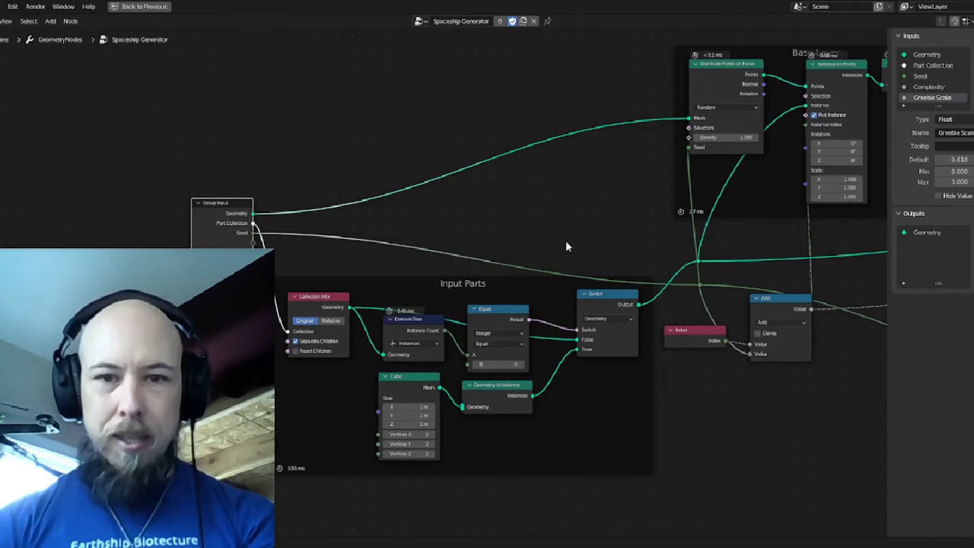
{"action": "middle_click_drag", "start_coordinate": [571, 241], "coordinate": [344, 235]}
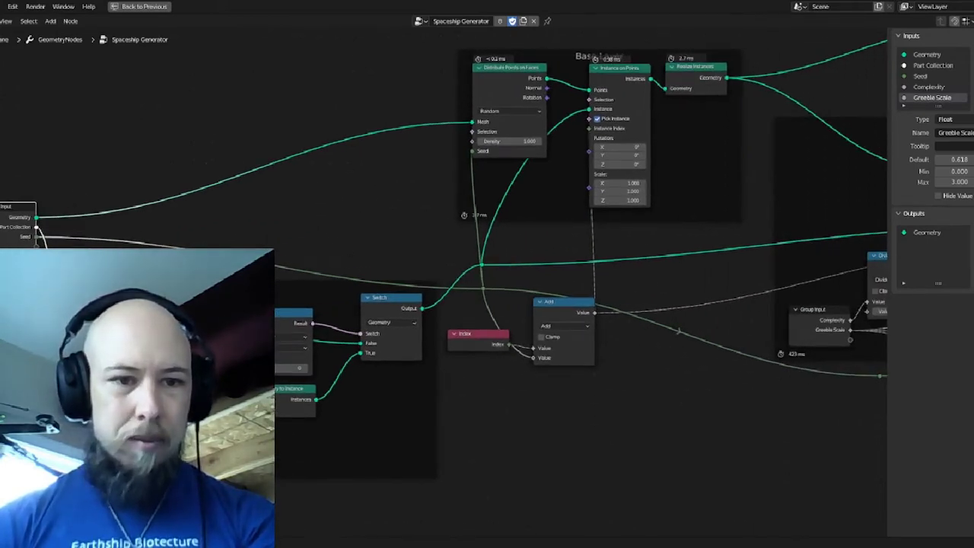
{"action": "middle_click_drag", "start_coordinate": [366, 344], "coordinate": [94, 407]}
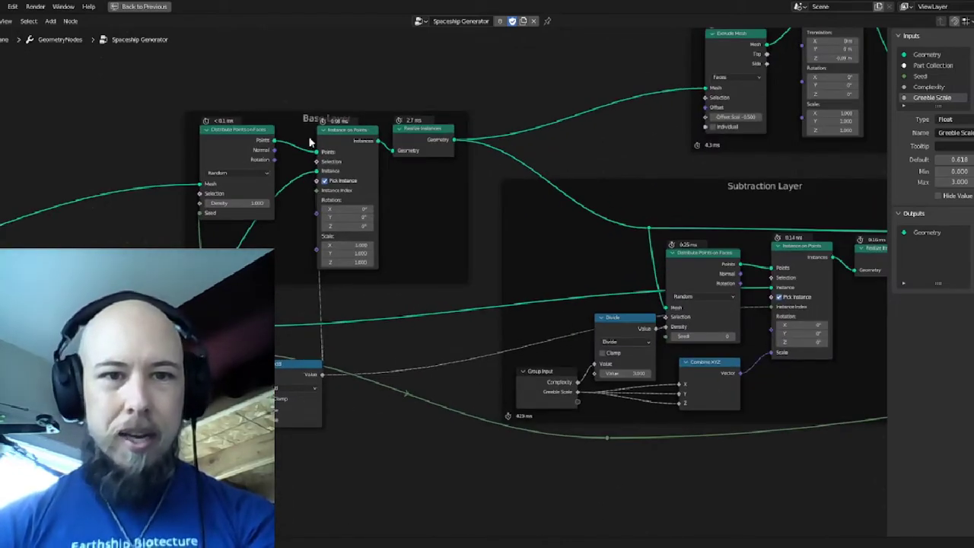
{"action": "middle_click_drag", "start_coordinate": [412, 206], "coordinate": [240, 202]}
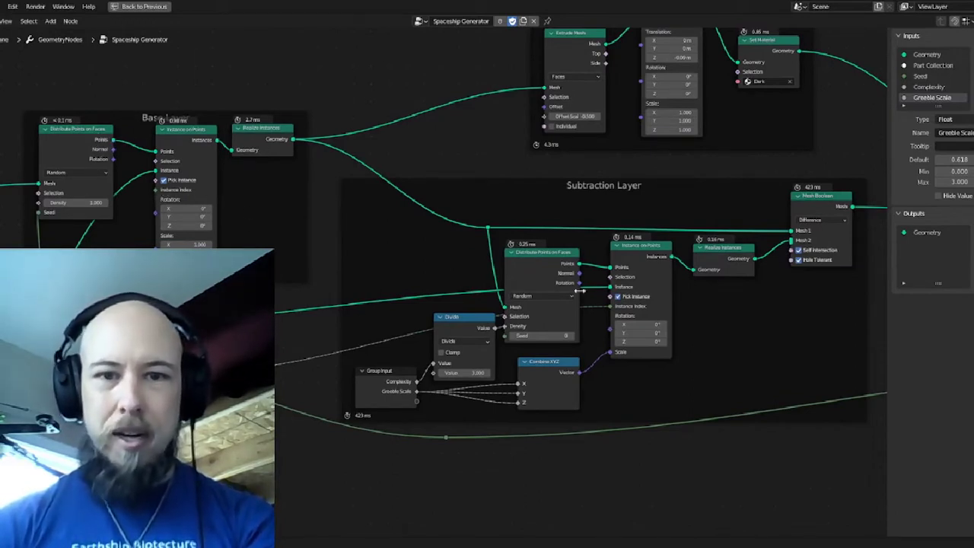
{"action": "middle_click_drag", "start_coordinate": [588, 204], "coordinate": [396, 211]}
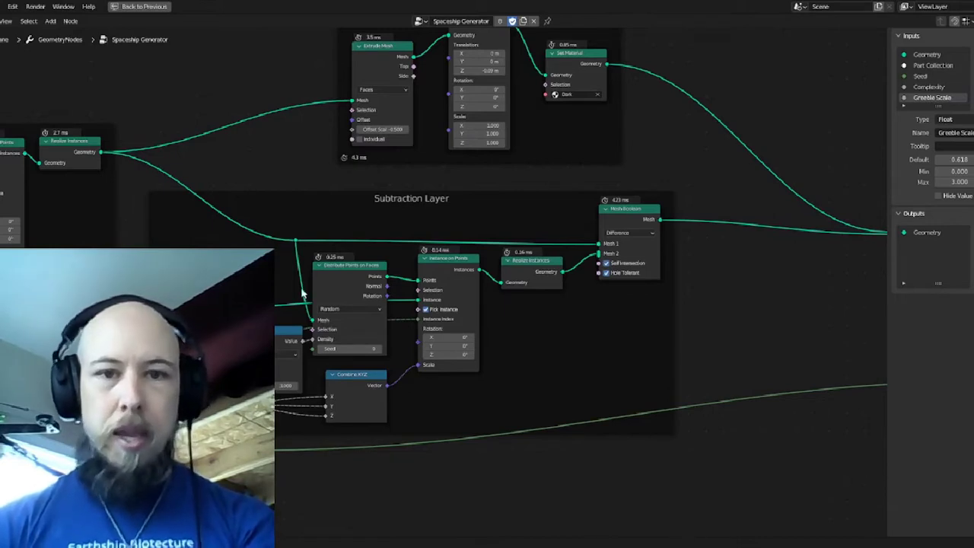
{"action": "middle_click_drag", "start_coordinate": [502, 211], "coordinate": [428, 226]}
Step: Examine the Skeleton, Rotate and Bisect frames up to the Group Output, and restore the workspace layout
{"action": "middle_click_drag", "start_coordinate": [484, 150], "coordinate": [313, 162]}
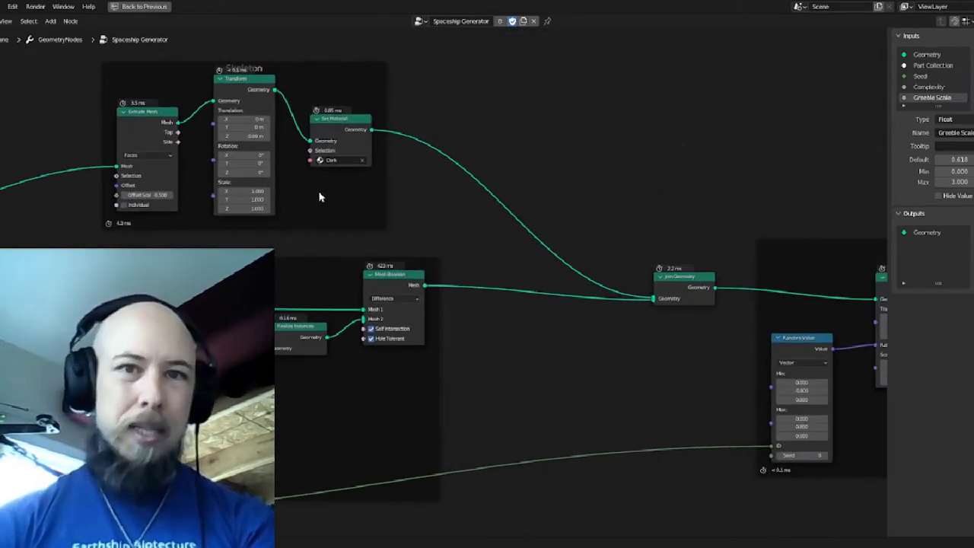
{"action": "middle_click_drag", "start_coordinate": [603, 213], "coordinate": [312, 245]}
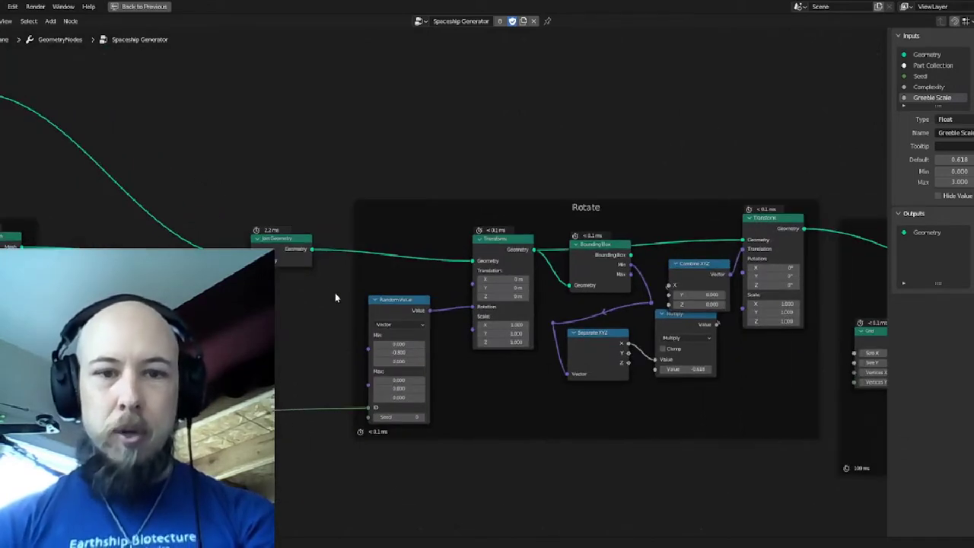
{"action": "middle_click_drag", "start_coordinate": [431, 231], "coordinate": [345, 239]}
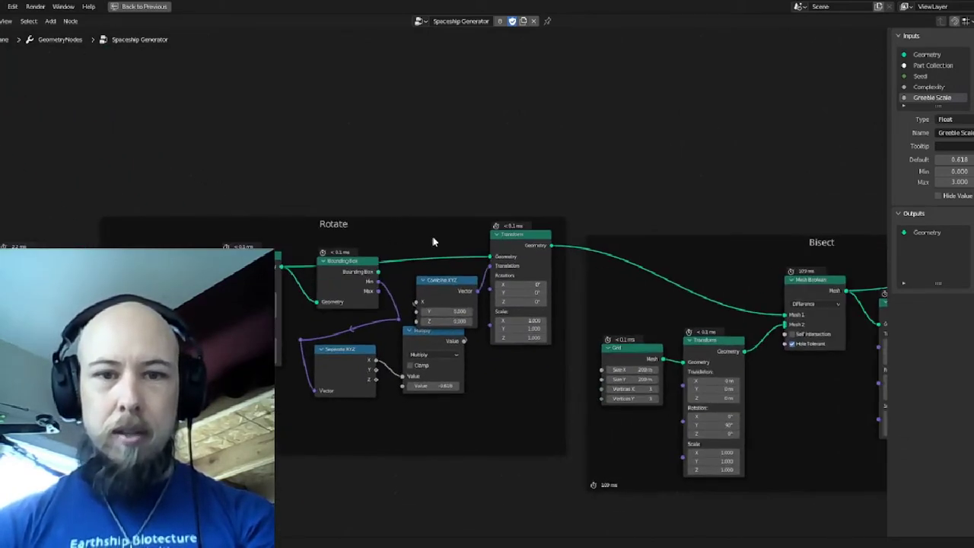
{"action": "middle_click_drag", "start_coordinate": [432, 236], "coordinate": [315, 214]}
{"action": "middle_click_drag", "start_coordinate": [674, 236], "coordinate": [371, 226]}
{"action": "middle_click_drag", "start_coordinate": [428, 217], "coordinate": [539, 225]}
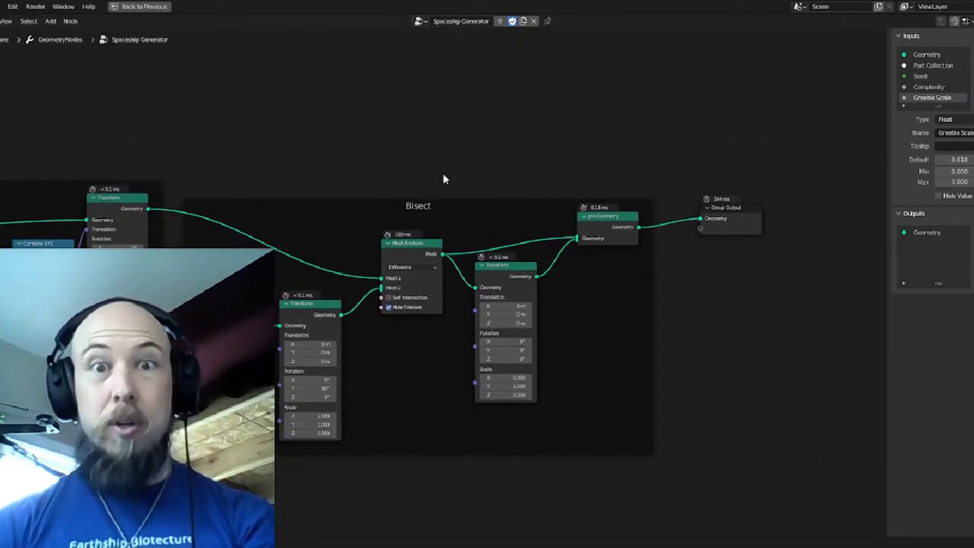
{"action": "key", "text": "ctrl+space"}
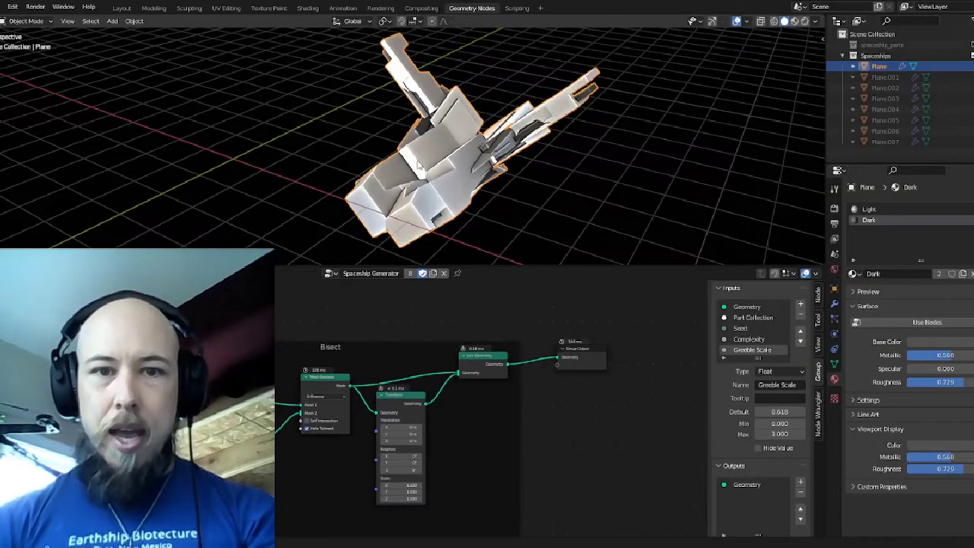
Step: Show the spaceship's Geometry Nodes modifier settings and raise its Seed one step at a time to -120
{"action": "middle_click_drag", "start_coordinate": [420, 162], "coordinate": [594, 160]}
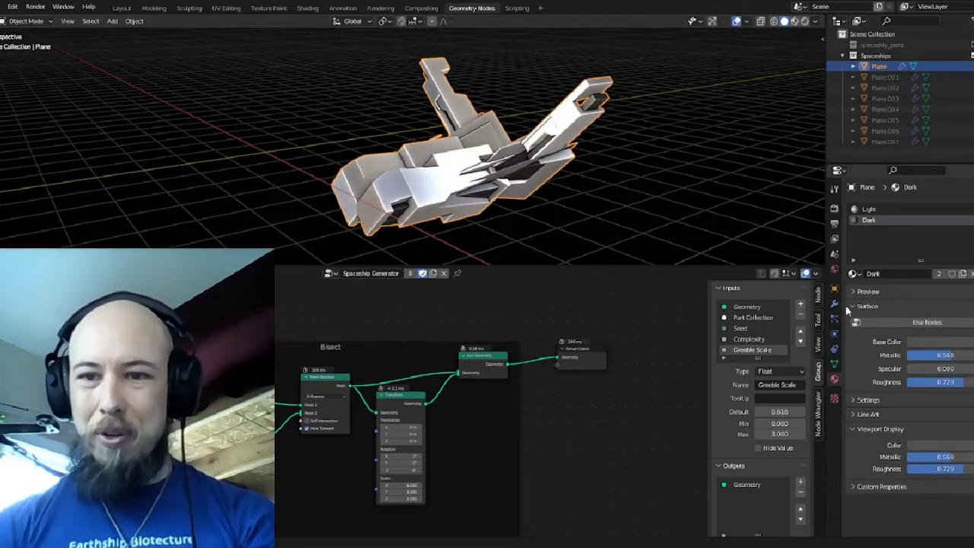
{"action": "left_click", "coordinate": [834, 304]}
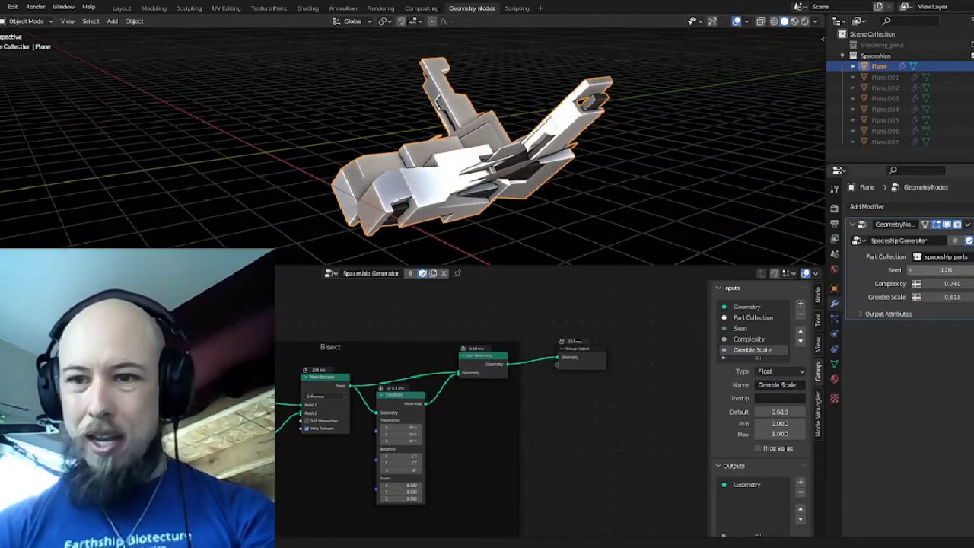
{"action": "left_click", "coordinate": [970, 270]}
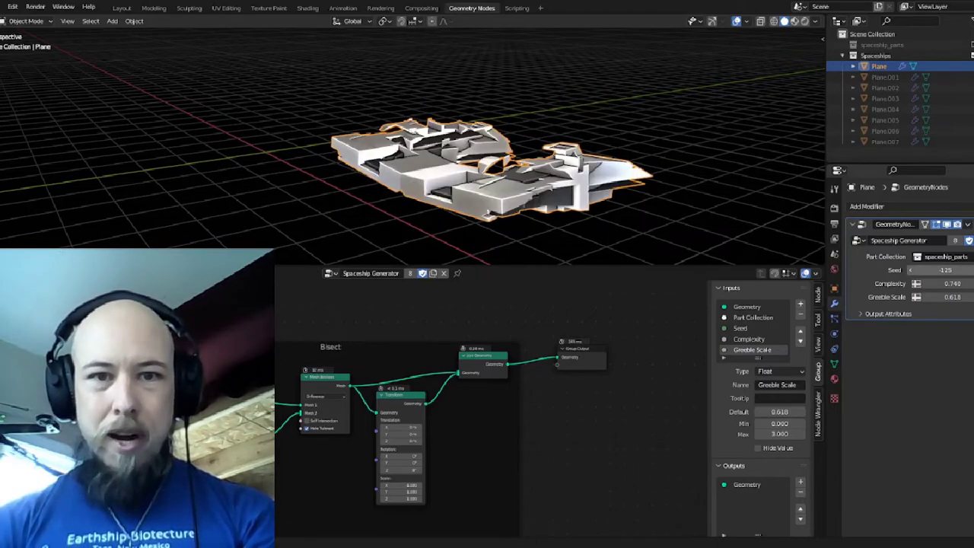
{"action": "middle_click_drag", "start_coordinate": [531, 126], "coordinate": [583, 169]}
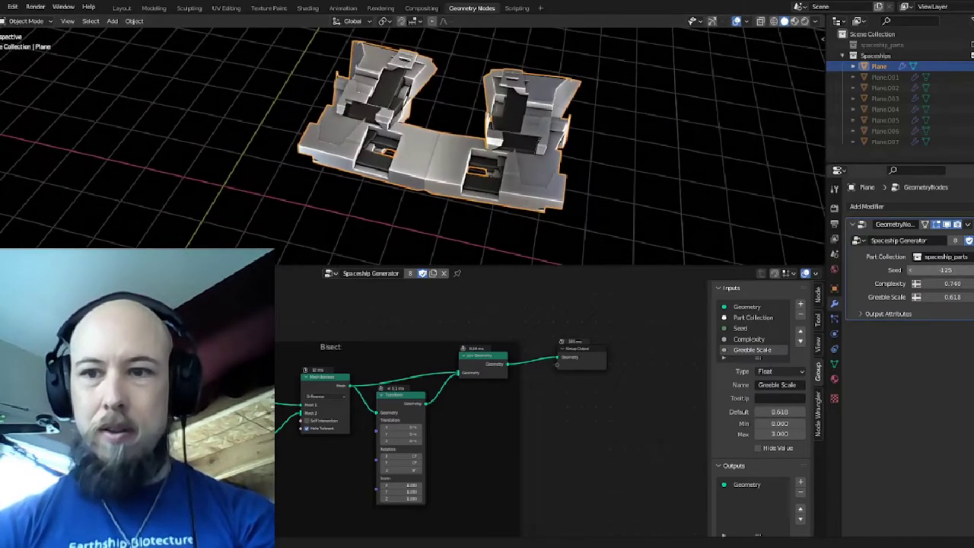
{"action": "left_click", "coordinate": [968, 270]}
{"action": "left_click", "coordinate": [969, 270]}
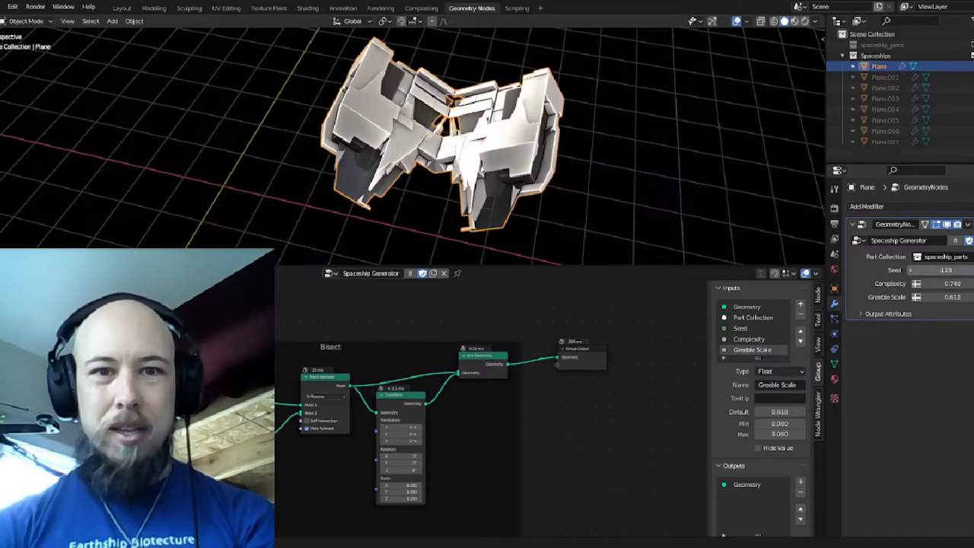
{"action": "left_click", "coordinate": [968, 270]}
{"action": "left_click", "coordinate": [968, 270]}
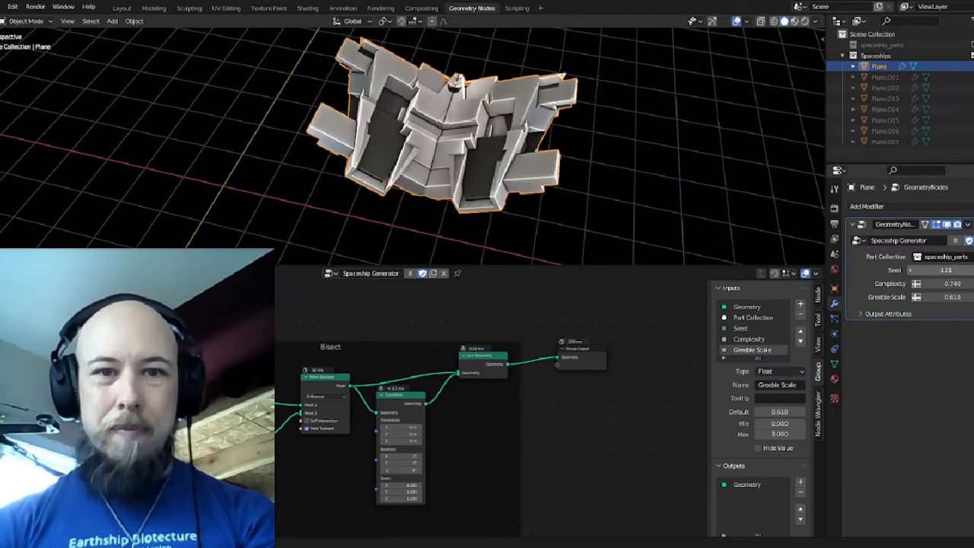
{"action": "left_click", "coordinate": [968, 270]}
{"action": "middle_click_drag", "start_coordinate": [578, 137], "coordinate": [730, 227]}
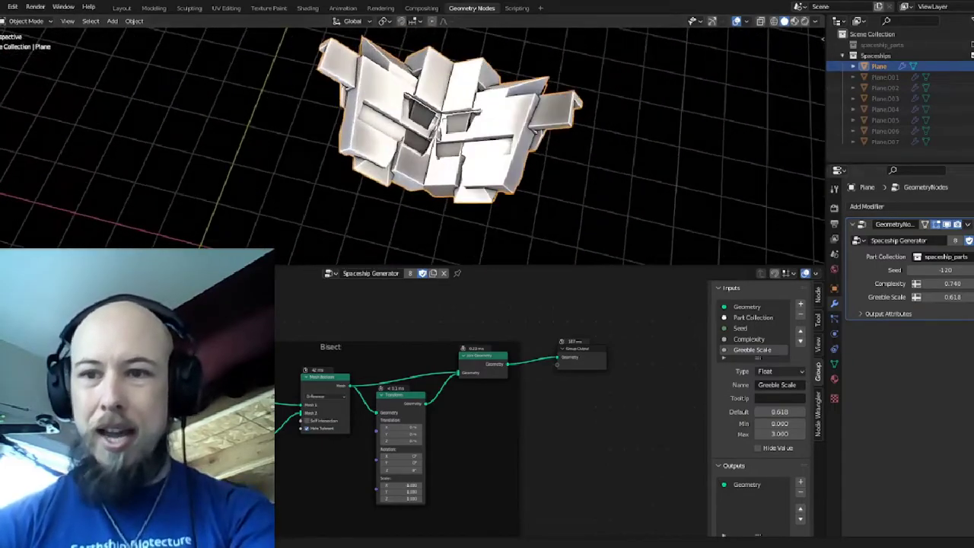
Step: Raise the Seed further through -119 and -117 and beyond to try more spaceship shapes
{"action": "left_click", "coordinate": [970, 270]}
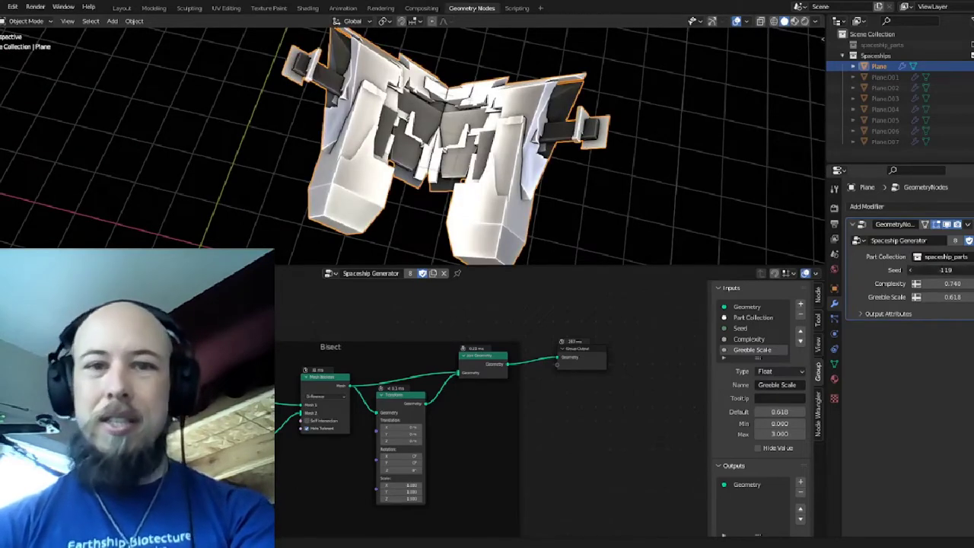
{"action": "left_click", "coordinate": [970, 270]}
{"action": "left_click", "coordinate": [972, 270]}
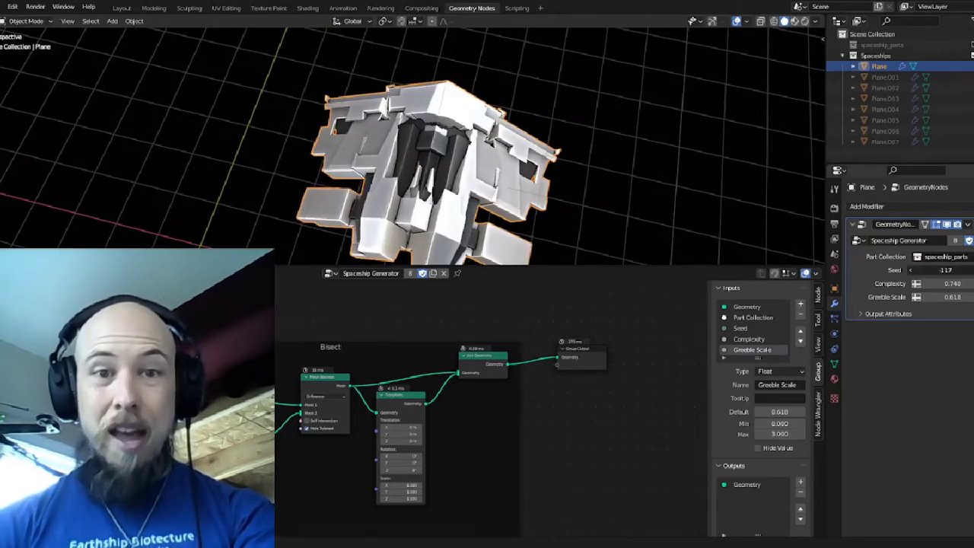
{"action": "left_click", "coordinate": [972, 270]}
{"action": "middle_click_drag", "start_coordinate": [605, 194], "coordinate": [444, 128]}
{"action": "left_click_drag", "start_coordinate": [942, 270], "coordinate": [971, 271]}
Step: Set the spaceship's Seed to -126 and deselect the ship
{"action": "left_click", "coordinate": [943, 271]}
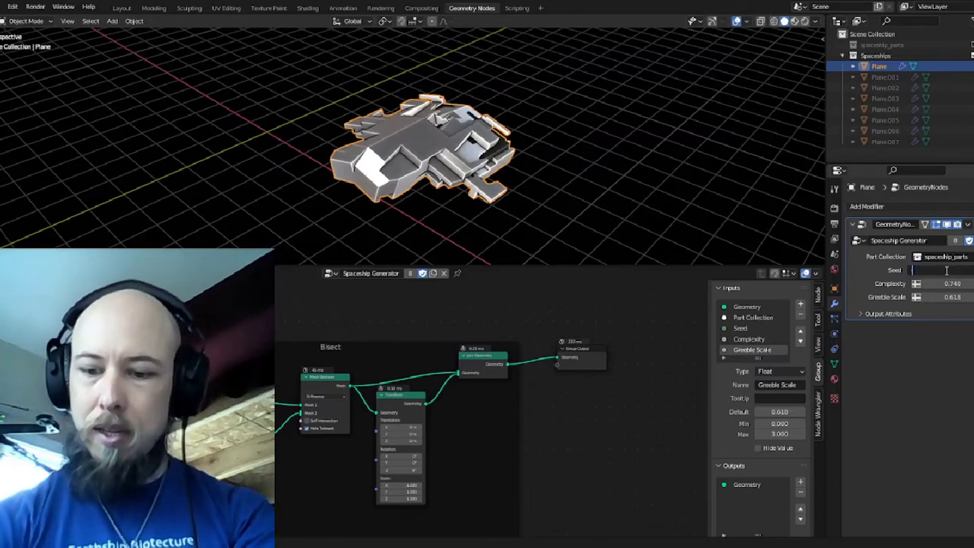
{"action": "type", "text": "126"}
{"action": "key", "text": "Return"}
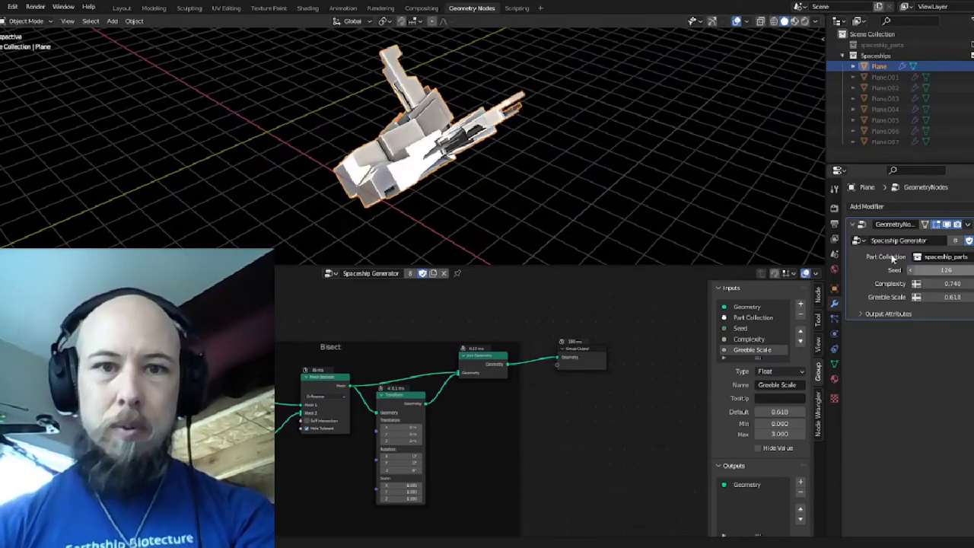
{"action": "left_click", "coordinate": [548, 156]}
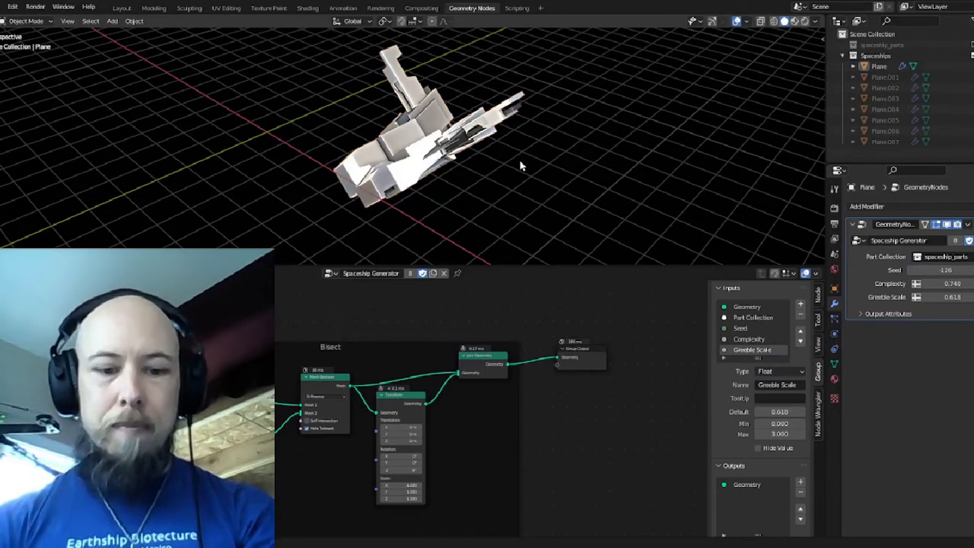
Step: Unhide all the spaceships in the collection and enlarge the 3D viewport to show the whole fleet
{"action": "key", "text": "alt+h"}
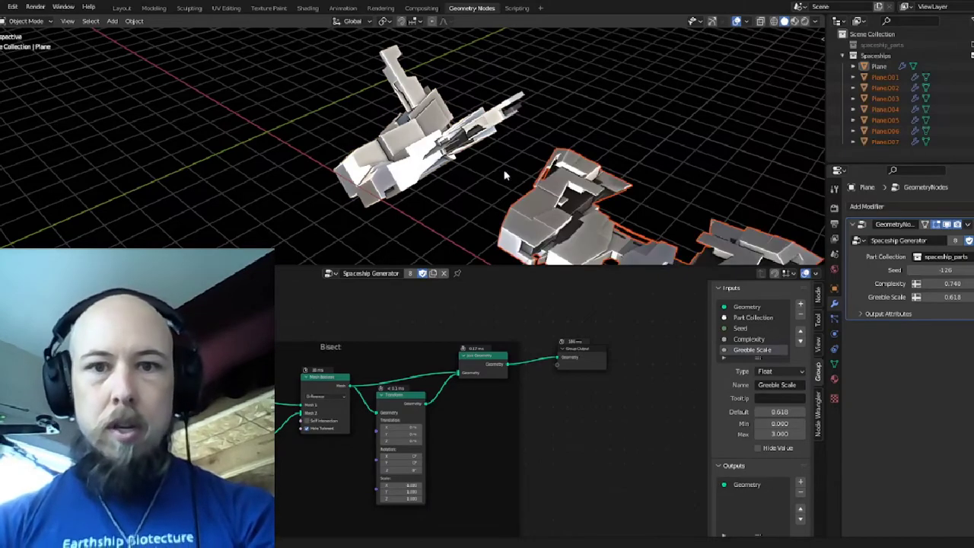
{"action": "middle_click_drag", "start_coordinate": [531, 182], "coordinate": [532, 164]}
{"action": "key", "text": "ctrl+space"}
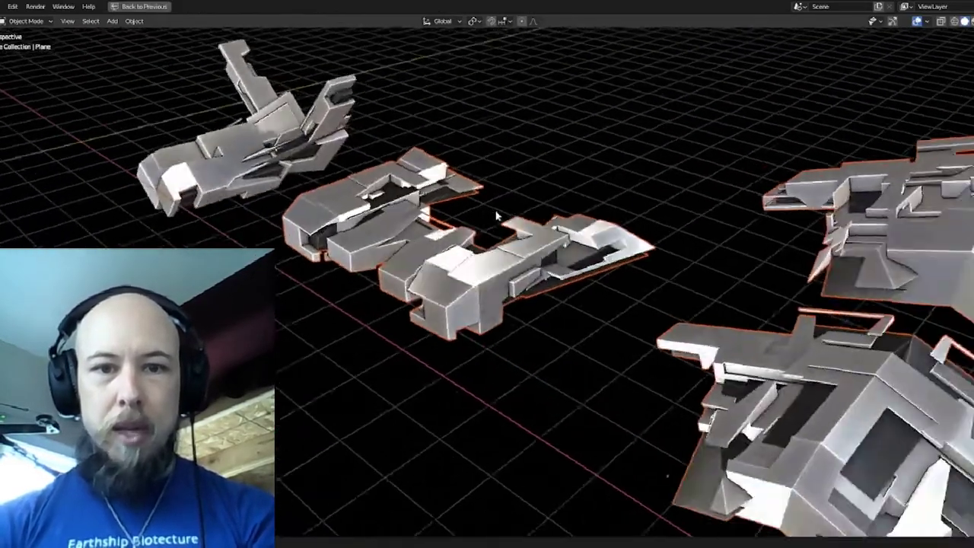
{"action": "mouse_move", "coordinate": [487, 209]}
{"action": "middle_mouse_down"}
{"action": "mouse_move", "coordinate": [533, 239]}
{"action": "mouse_move", "coordinate": [527, 259]}
{"action": "mouse_move", "coordinate": [474, 223]}
{"action": "middle_mouse_up"}
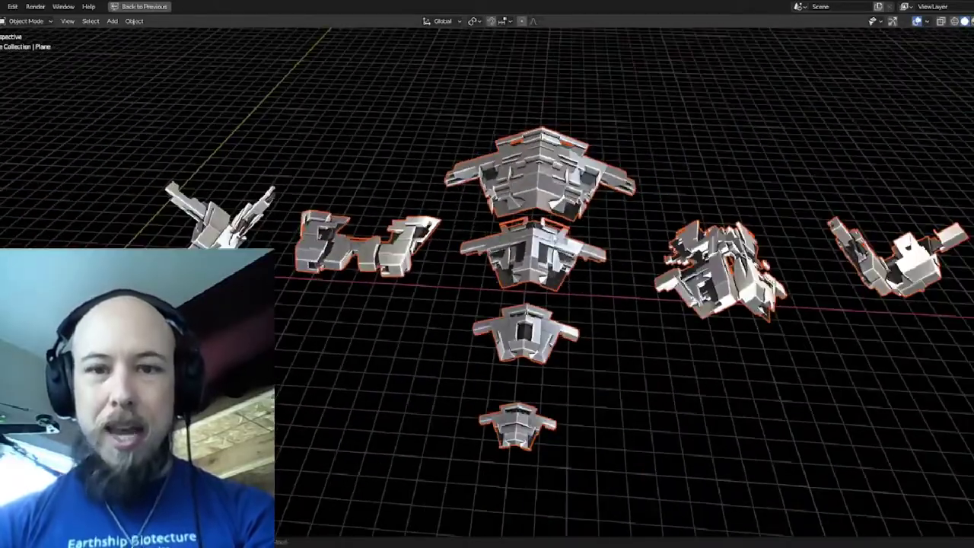
{"action": "middle_click_drag", "start_coordinate": [578, 228], "coordinate": [609, 234]}
{"action": "scroll", "coordinate": [461, 243], "scroll_direction": "up", "scroll_amount": 4}
{"action": "scroll", "coordinate": [532, 263], "scroll_direction": "down", "scroll_amount": 3}
{"action": "middle_click_drag", "start_coordinate": [489, 217], "coordinate": [489, 257]}
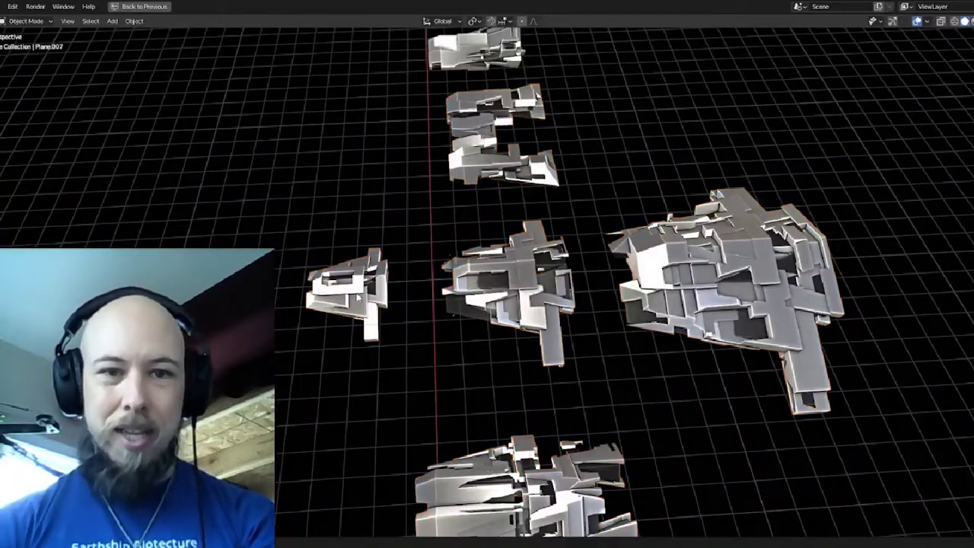
Step: Compare three ships in the row by selecting them from small to large, and restore the workspace layout
{"action": "left_click", "coordinate": [354, 297]}
{"action": "left_click", "coordinate": [512, 278]}
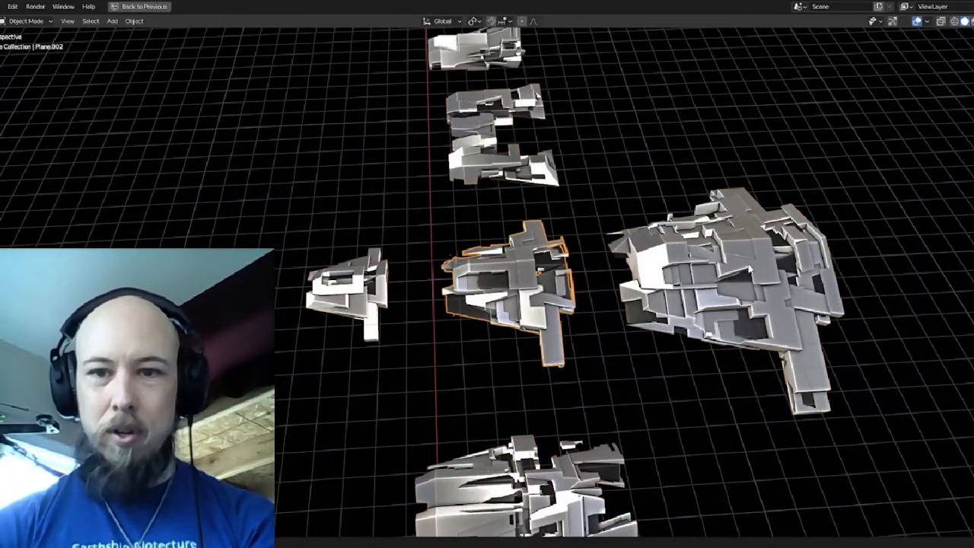
{"action": "left_click", "coordinate": [748, 269]}
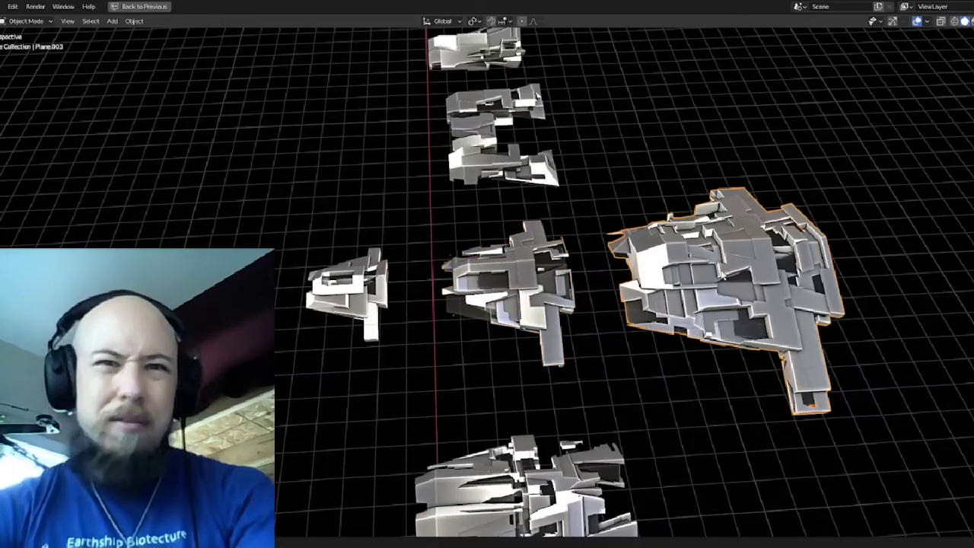
{"action": "middle_click_drag", "start_coordinate": [723, 273], "coordinate": [616, 232]}
{"action": "key", "text": "ctrl+space"}
{"action": "middle_click_drag", "start_coordinate": [603, 134], "coordinate": [426, 161]}
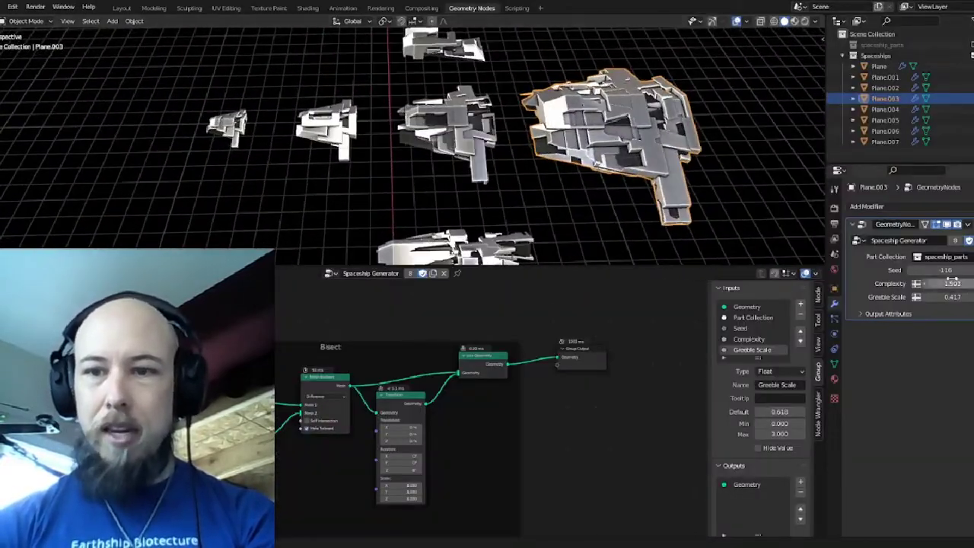
Step: Compare the settings of the four similar ships in the size row by selecting each of them
{"action": "left_click", "coordinate": [441, 125]}
{"action": "left_click", "coordinate": [338, 130]}
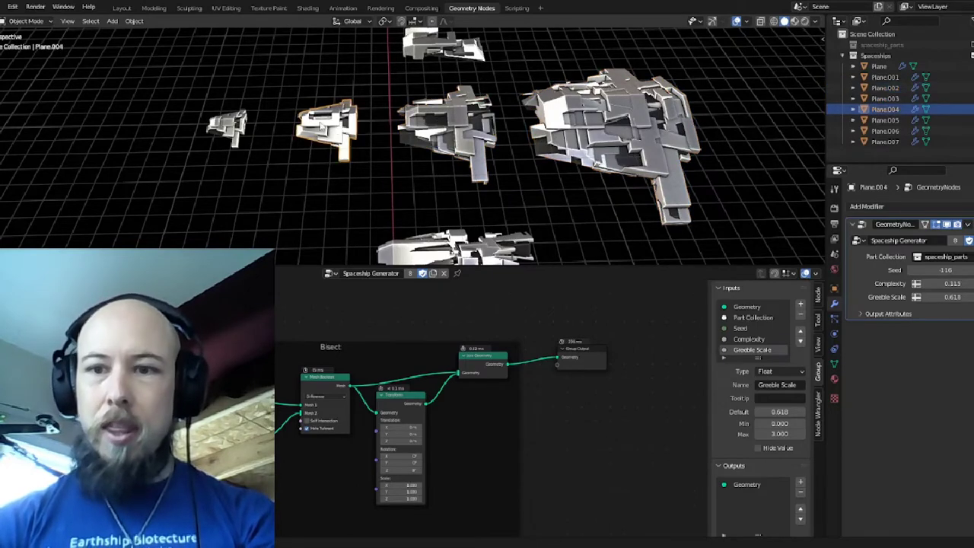
{"action": "left_click", "coordinate": [244, 128]}
{"action": "left_click", "coordinate": [449, 118]}
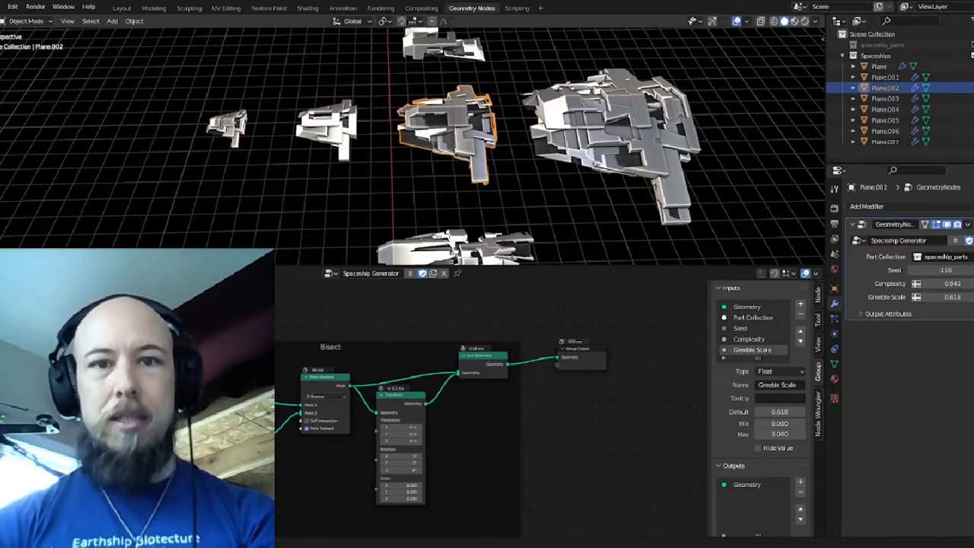
{"action": "left_click", "coordinate": [608, 125]}
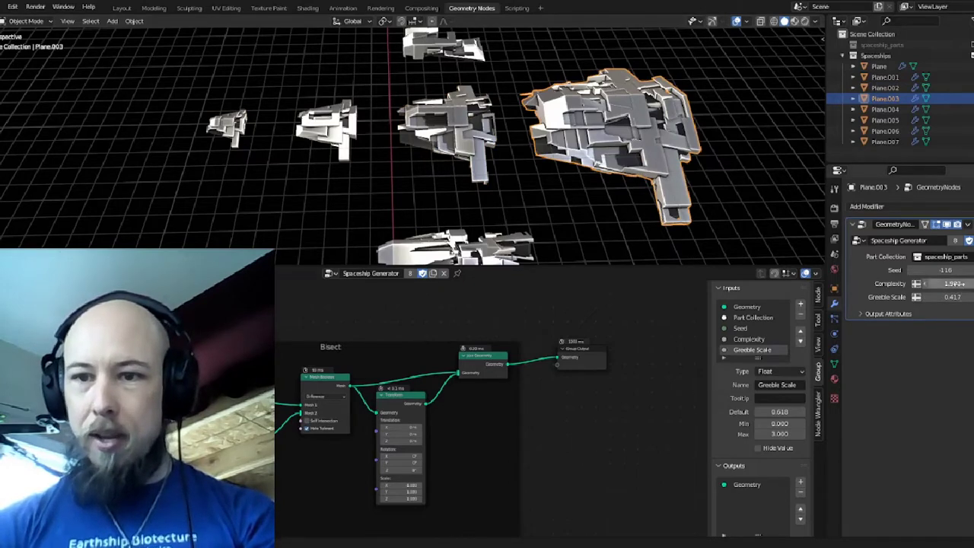
Step: Try lowering the third-largest-scale ship's Complexity (Plane.002) to nearly zero, and undo the change
{"action": "left_click", "coordinate": [412, 154]}
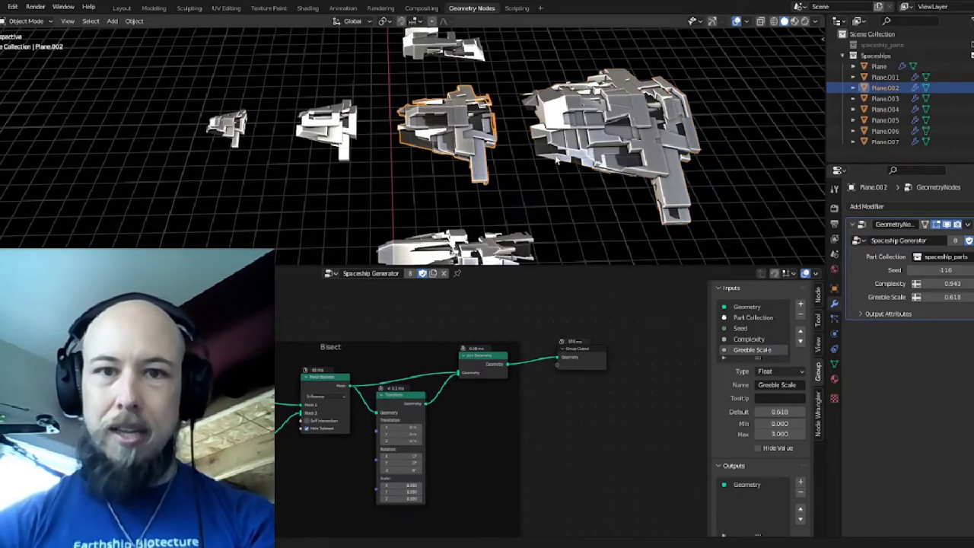
{"action": "left_click_drag", "start_coordinate": [951, 283], "coordinate": [890, 283]}
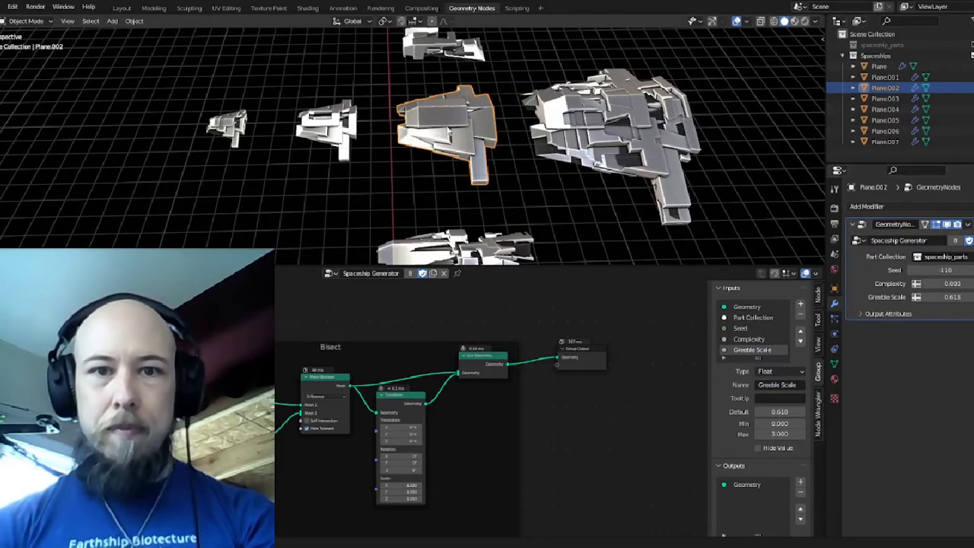
{"action": "mouse_move", "coordinate": [446, 131]}
{"action": "middle_mouse_down"}
{"action": "mouse_move", "coordinate": [521, 167]}
{"action": "mouse_move", "coordinate": [455, 125]}
{"action": "mouse_move", "coordinate": [439, 241]}
{"action": "mouse_move", "coordinate": [448, 51]}
{"action": "mouse_move", "coordinate": [442, 115]}
{"action": "mouse_move", "coordinate": [456, 130]}
{"action": "middle_mouse_up"}
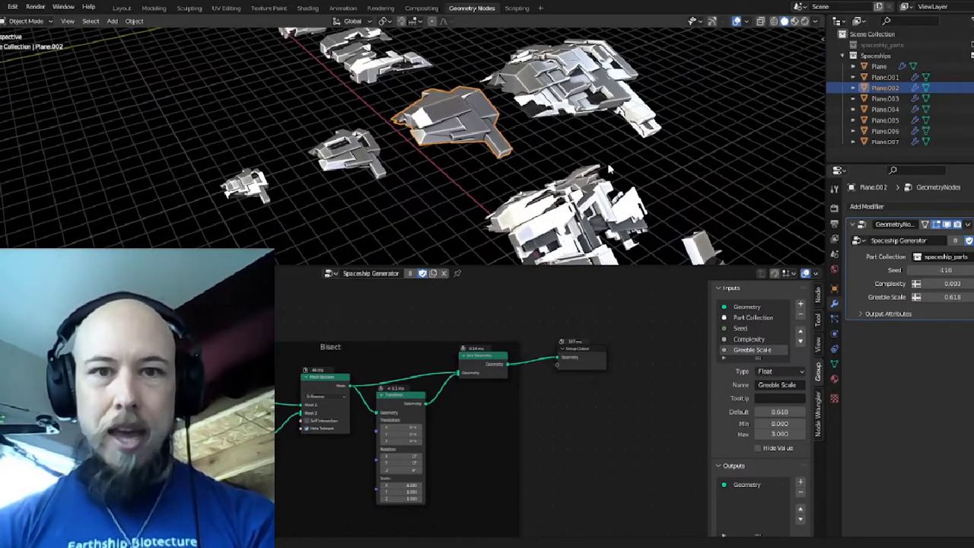
{"action": "key", "text": "ctrl+z"}
{"action": "middle_click_drag", "start_coordinate": [562, 119], "coordinate": [504, 163]}
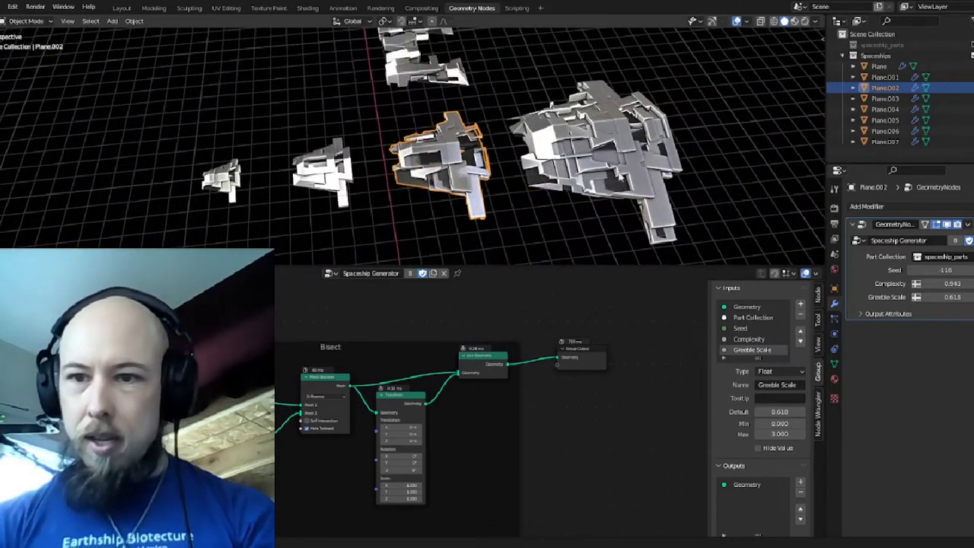
Step: Select the largest and smallest ships in turn and all four of the row to compare their Complexity and Greeble Scale
{"action": "left_click", "coordinate": [586, 155]}
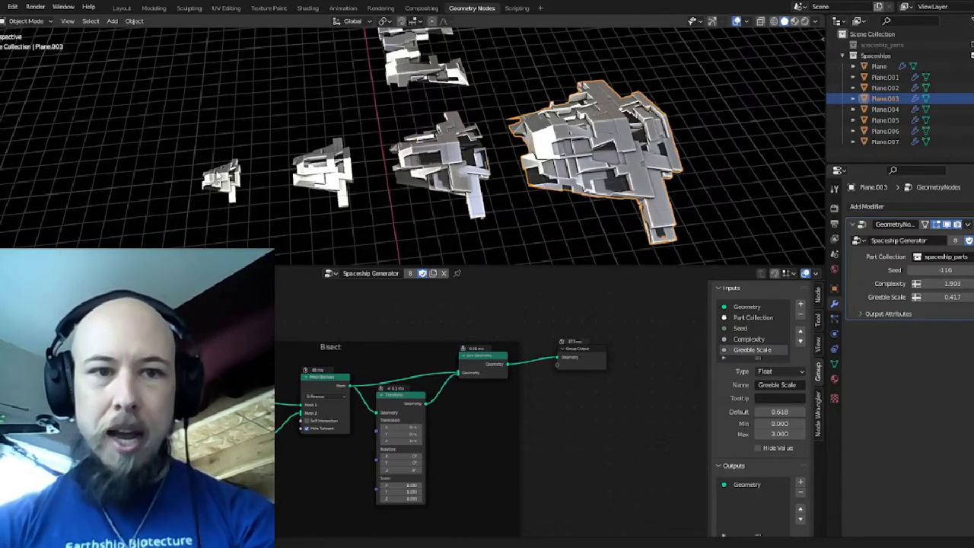
{"action": "left_click", "coordinate": [218, 176]}
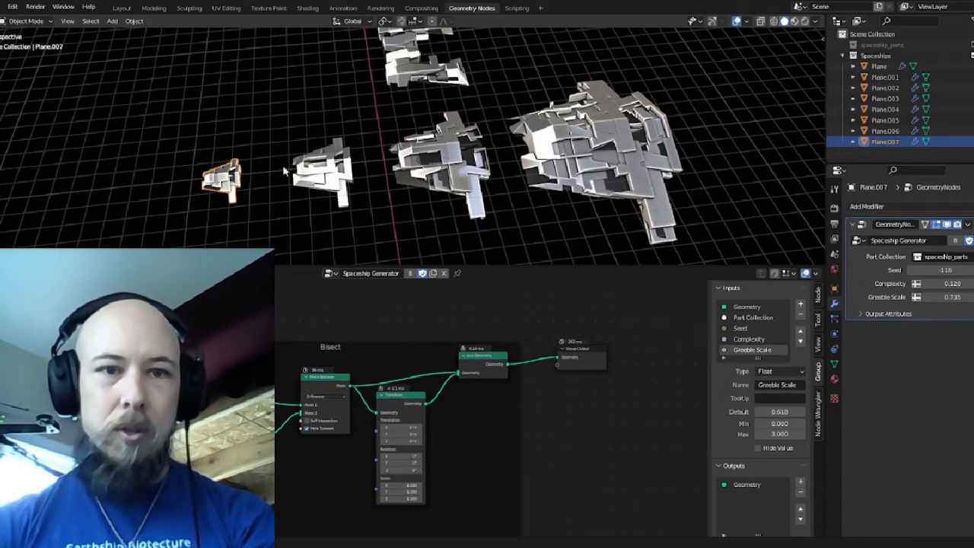
{"action": "left_click", "coordinate": [605, 137]}
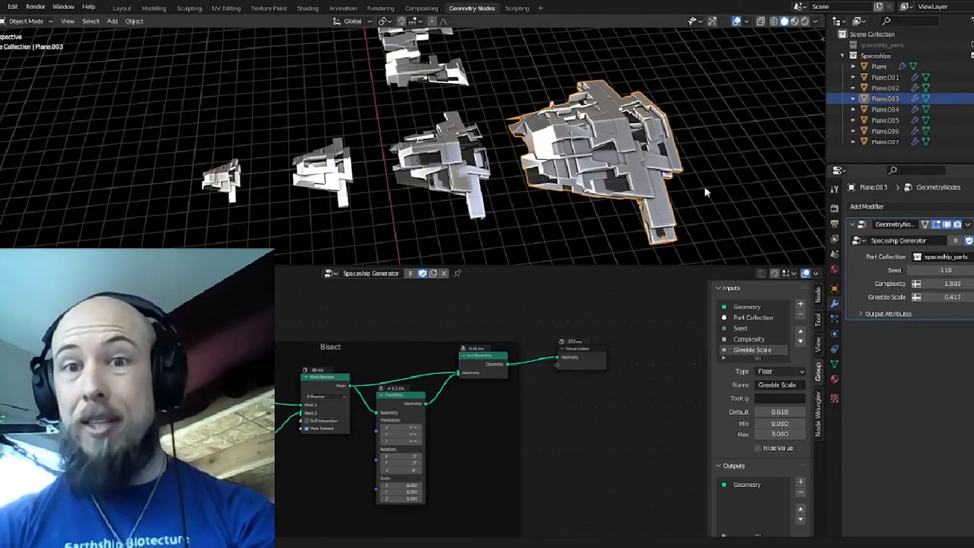
{"action": "left_click", "coordinate": [230, 175]}
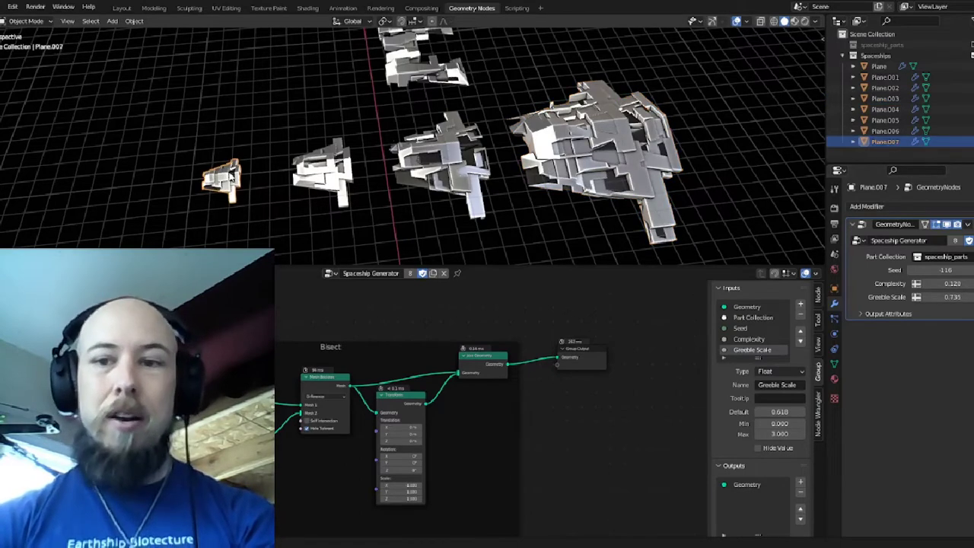
{"action": "left_click", "coordinate": [333, 175]}
{"action": "left_click", "coordinate": [466, 171]}
{"action": "left_click", "coordinate": [663, 160]}
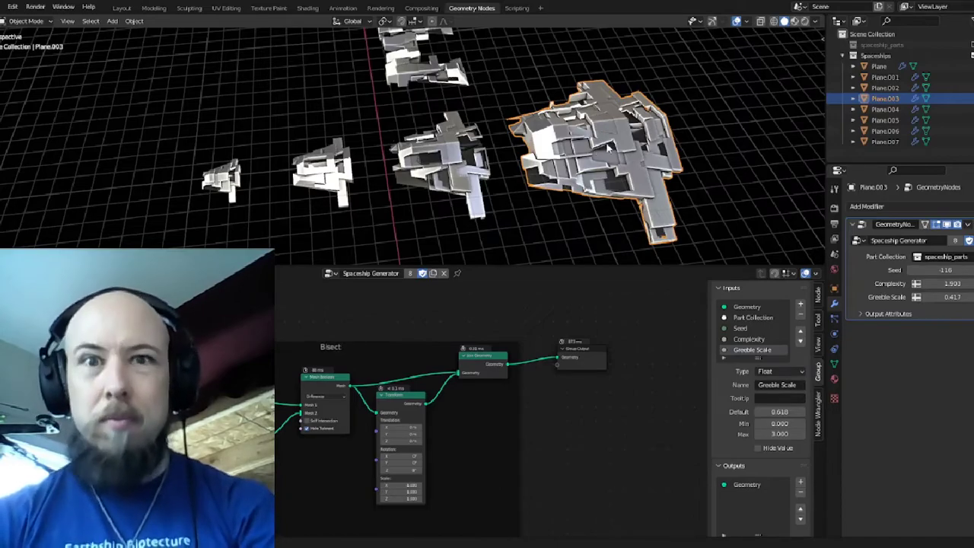
Step: Select the four same-shaped ships of different sizes together, with the smallest one as the active object
{"action": "middle_click_drag", "start_coordinate": [544, 183], "coordinate": [574, 84]}
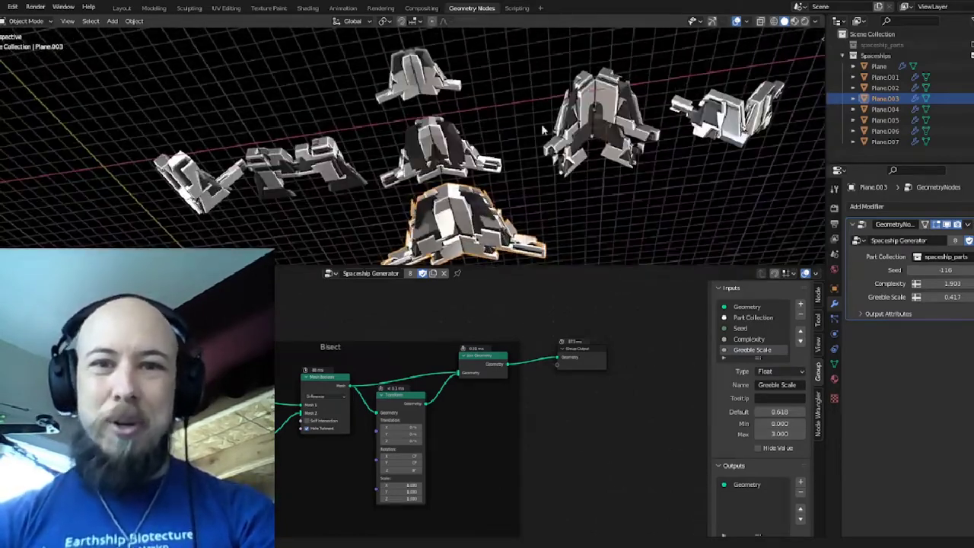
{"action": "key", "text": "ctrl+space"}
{"action": "middle_click_drag", "start_coordinate": [585, 223], "coordinate": [474, 248]}
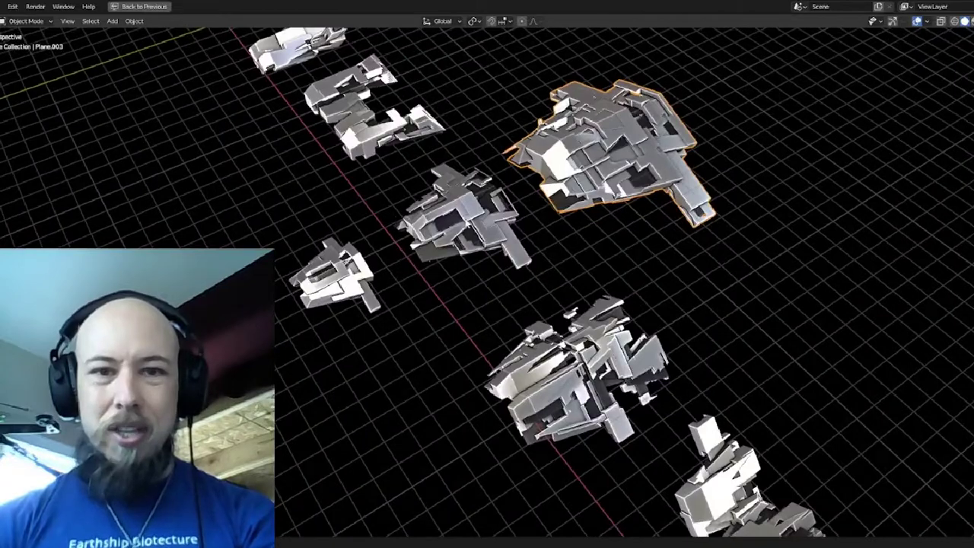
{"action": "left_click", "coordinate": [465, 222], "text": "shift"}
{"action": "left_click", "coordinate": [349, 272], "text": "shift"}
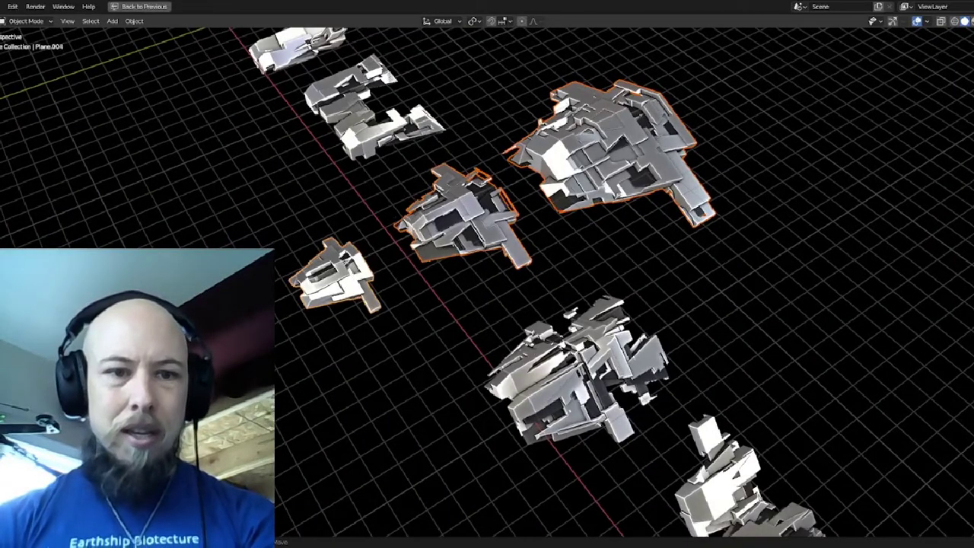
{"action": "key", "text": "ctrl+space"}
{"action": "middle_click_drag", "start_coordinate": [649, 191], "coordinate": [571, 183]}
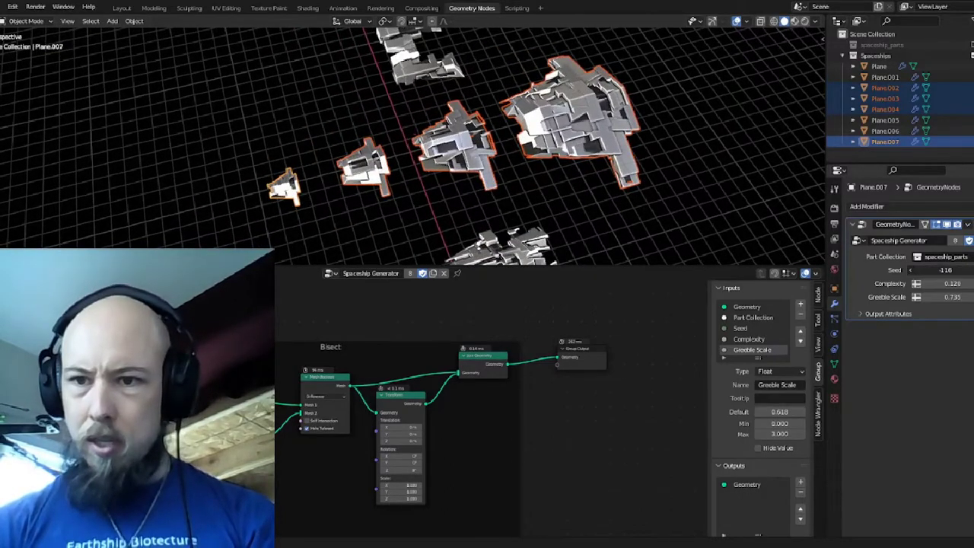
Step: Set the Seed of all four selected ships to -90 at once
{"action": "mouse_move", "coordinate": [943, 270]}
{"action": "left_mouse_down", "text": "alt"}
{"action": "mouse_move", "coordinate": [956, 270]}
{"action": "mouse_move", "coordinate": [945, 270]}
{"action": "left_mouse_up", "text": "alt"}
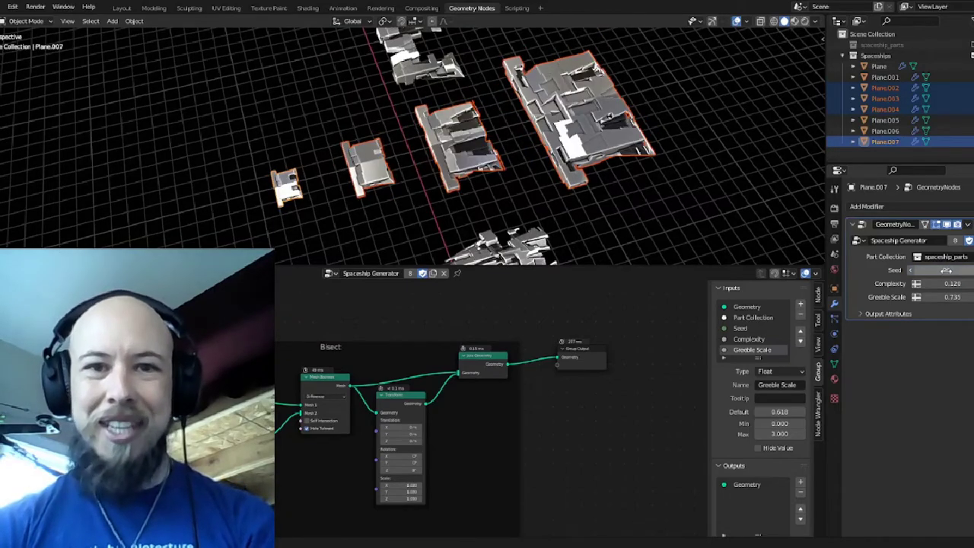
{"action": "middle_click_drag", "start_coordinate": [596, 203], "coordinate": [684, 222]}
{"action": "middle_click_drag", "start_coordinate": [510, 213], "coordinate": [487, 216]}
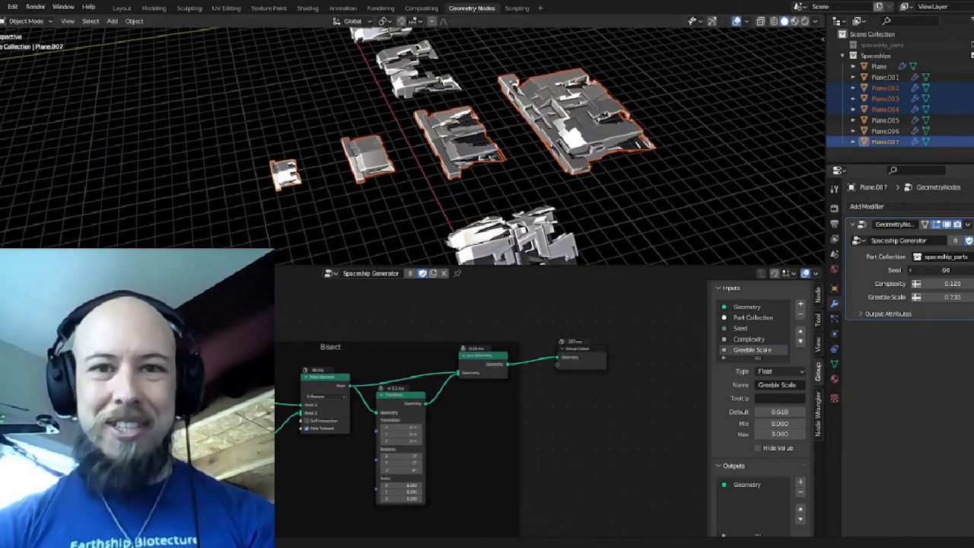
Step: Change the shared Seed of the four selected ships again to generate another hull shape, and inspect the row
{"action": "left_click_drag", "start_coordinate": [944, 270], "coordinate": [958, 269]}
{"action": "left_click_drag", "start_coordinate": [594, 181], "coordinate": [504, 163]}
{"action": "middle_click_drag", "start_coordinate": [468, 175], "coordinate": [415, 183]}
{"action": "scroll", "coordinate": [487, 143], "scroll_direction": "up", "scroll_amount": 3}
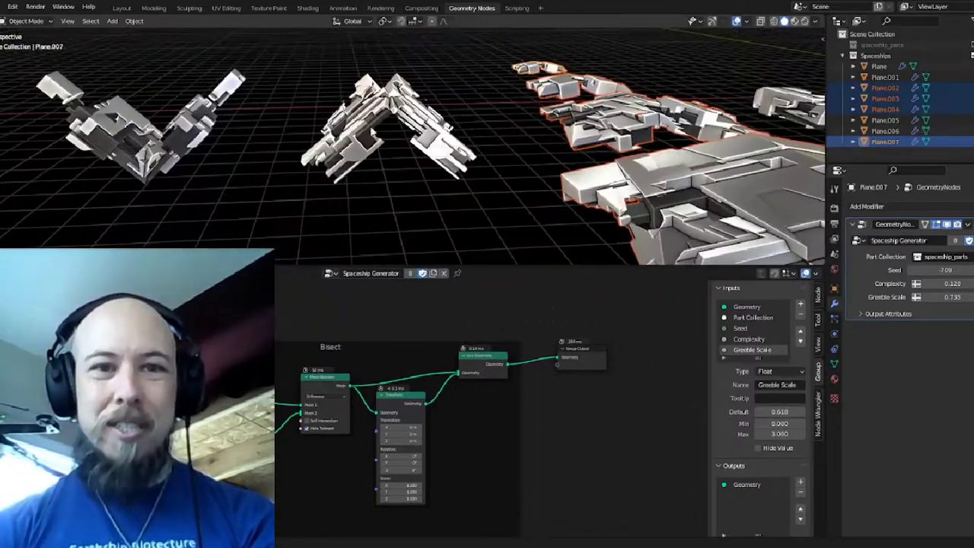
{"action": "middle_click_drag", "start_coordinate": [402, 122], "coordinate": [418, 140]}
{"action": "mouse_move", "coordinate": [477, 144]}
{"action": "middle_mouse_down"}
{"action": "mouse_move", "coordinate": [468, 76]}
{"action": "mouse_move", "coordinate": [471, 126]}
{"action": "mouse_move", "coordinate": [453, 145]}
{"action": "mouse_move", "coordinate": [461, 155]}
{"action": "middle_mouse_up"}
{"action": "scroll", "coordinate": [469, 76], "scroll_direction": "down", "scroll_amount": 3}
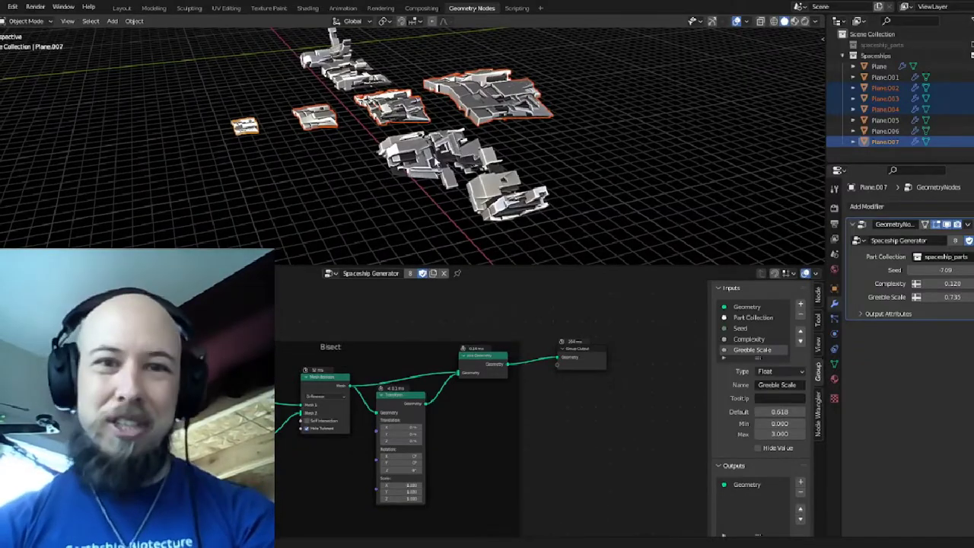
Step: Examine the fleet in an enlarged 3D viewport, select the complex ship Plane.005, and restore the workspace layout
{"action": "middle_click_drag", "start_coordinate": [457, 173], "coordinate": [480, 240]}
{"action": "key", "text": "ctrl+space"}
{"action": "scroll", "coordinate": [507, 252], "scroll_direction": "up", "scroll_amount": 1}
{"action": "left_click", "coordinate": [535, 266], "text": "shift"}
{"action": "scroll", "coordinate": [537, 266], "scroll_direction": "up", "scroll_amount": 3}
{"action": "scroll", "coordinate": [480, 241], "scroll_direction": "down", "scroll_amount": 4}
{"action": "key", "text": "ctrl+space"}
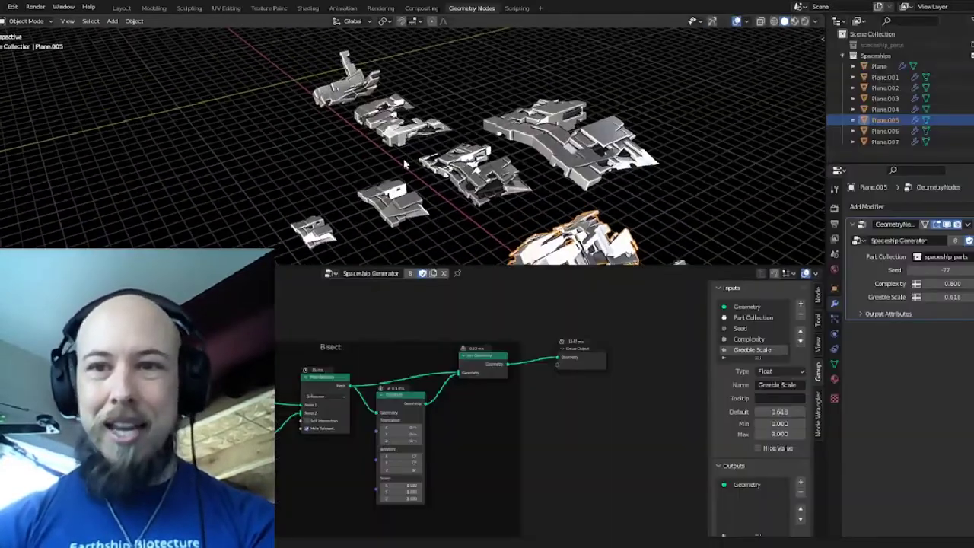
Step: Enable the spaceship_parts collection in the scene and select the overlapping block Cube.003
{"action": "middle_click_drag", "start_coordinate": [395, 157], "coordinate": [418, 165]}
{"action": "middle_click_drag", "start_coordinate": [217, 181], "coordinate": [456, 199], "text": "shift"}
{"action": "scroll", "coordinate": [458, 200], "scroll_direction": "up", "scroll_amount": 1}
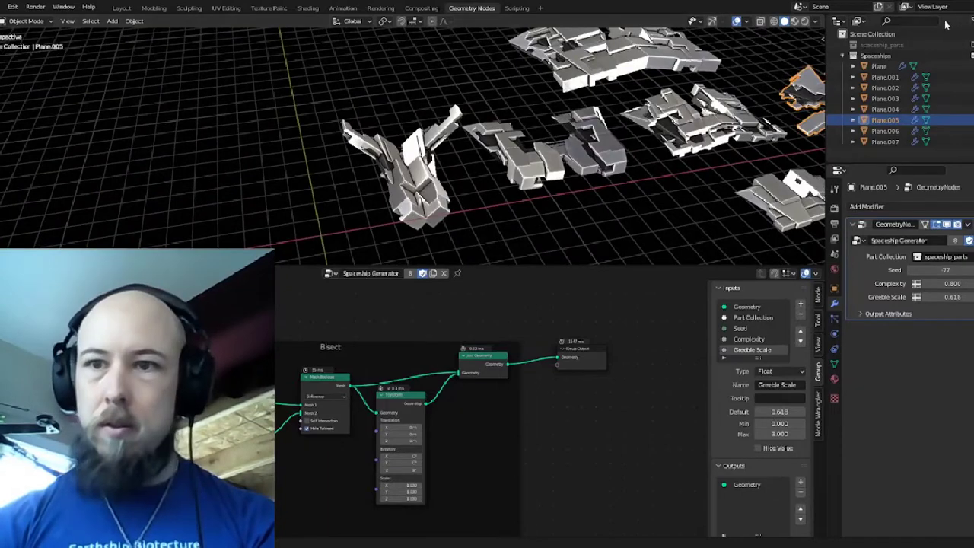
{"action": "left_click", "coordinate": [970, 45]}
{"action": "middle_click_drag", "start_coordinate": [403, 227], "coordinate": [501, 146], "text": "shift"}
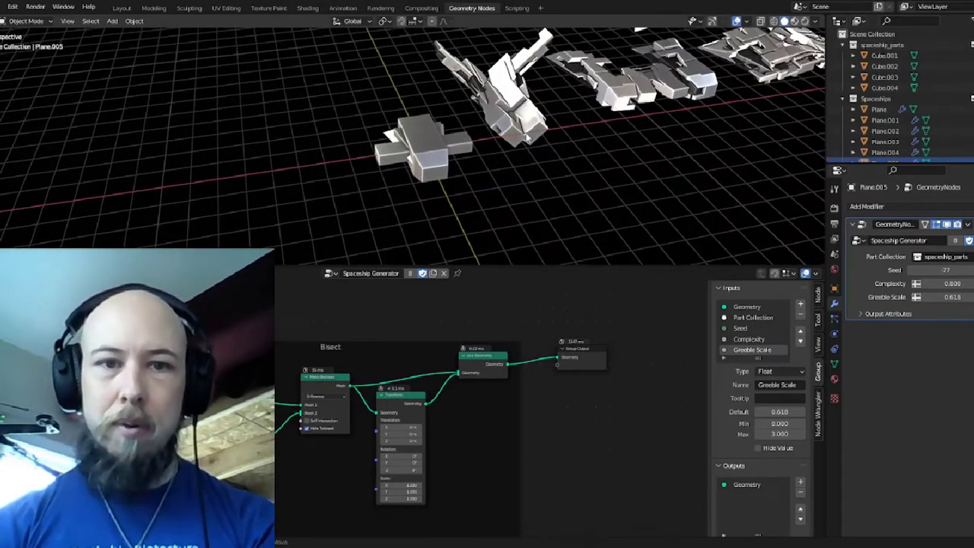
{"action": "left_click", "coordinate": [409, 156]}
{"action": "scroll", "coordinate": [409, 153], "scroll_direction": "up", "scroll_amount": 3}
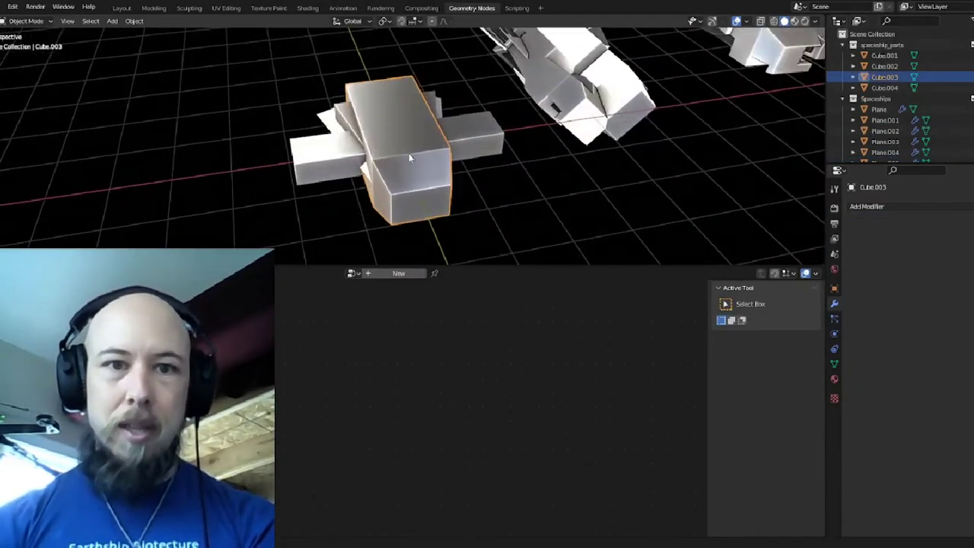
Step: Move the block Cube.003 about 4 m away from the pile of overlapping parts
{"action": "mouse_move", "coordinate": [408, 153]}
{"action": "middle_mouse_down"}
{"action": "mouse_move", "coordinate": [461, 155]}
{"action": "mouse_move", "coordinate": [408, 151]}
{"action": "middle_mouse_up"}
{"action": "key", "text": "KP_Divide"}
{"action": "key", "text": "shift+z"}
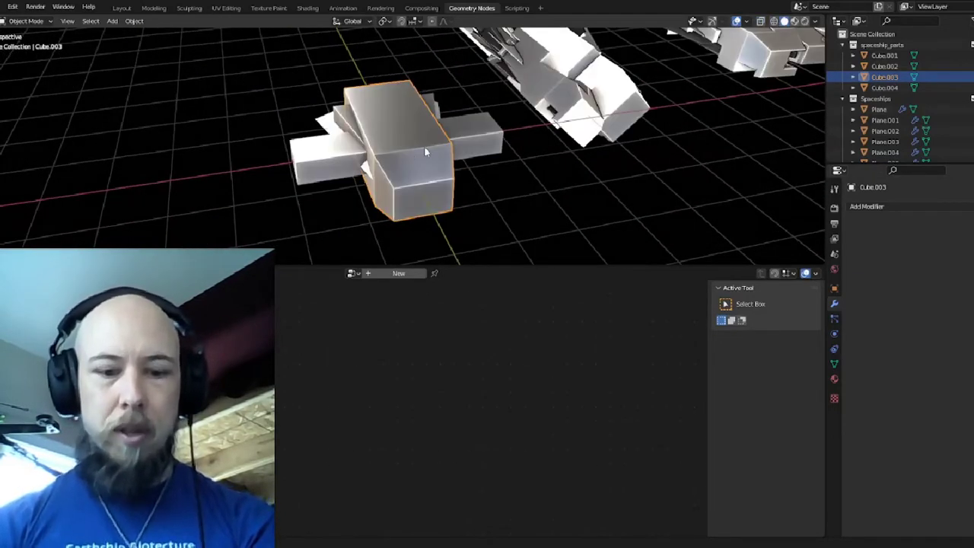
{"action": "key", "text": "g"}
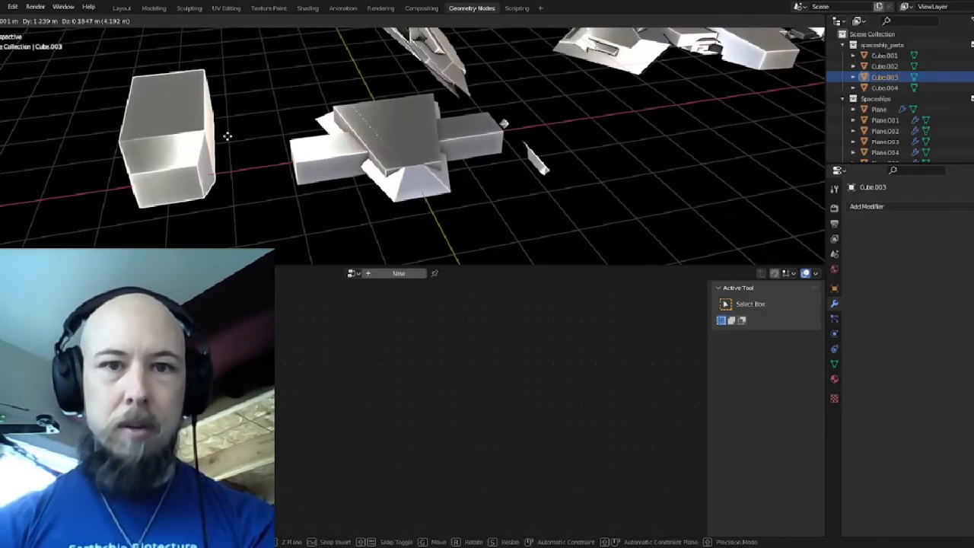
{"action": "left_click", "coordinate": [240, 137]}
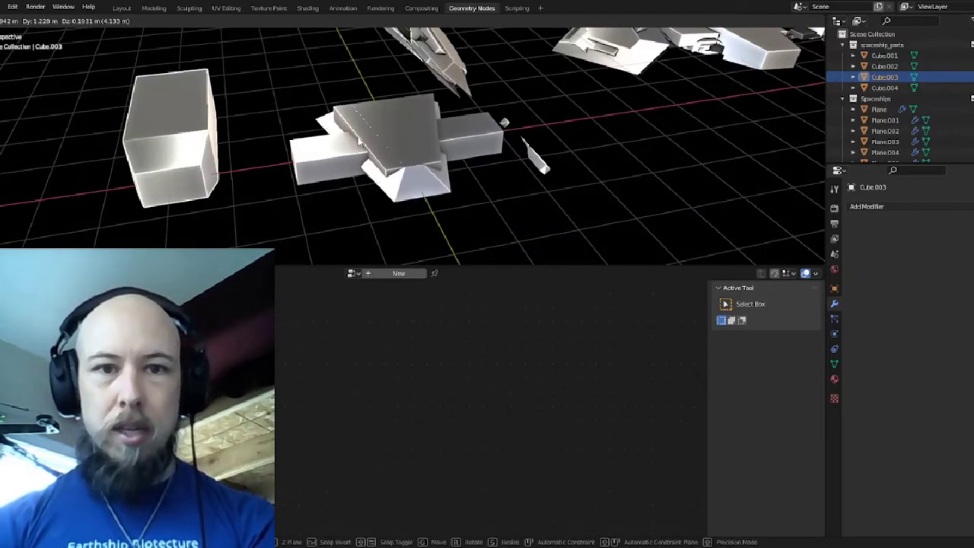
Step: Move the parts Cube.001 and Cube.002 out of the pile so that every source part stands apart
{"action": "left_click", "coordinate": [365, 138]}
{"action": "left_click", "coordinate": [365, 139]}
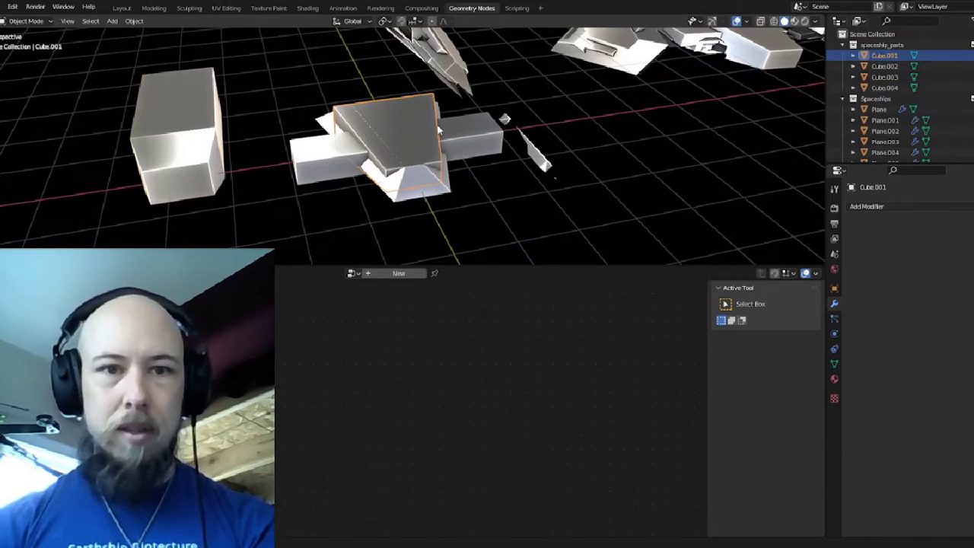
{"action": "key", "text": "g"}
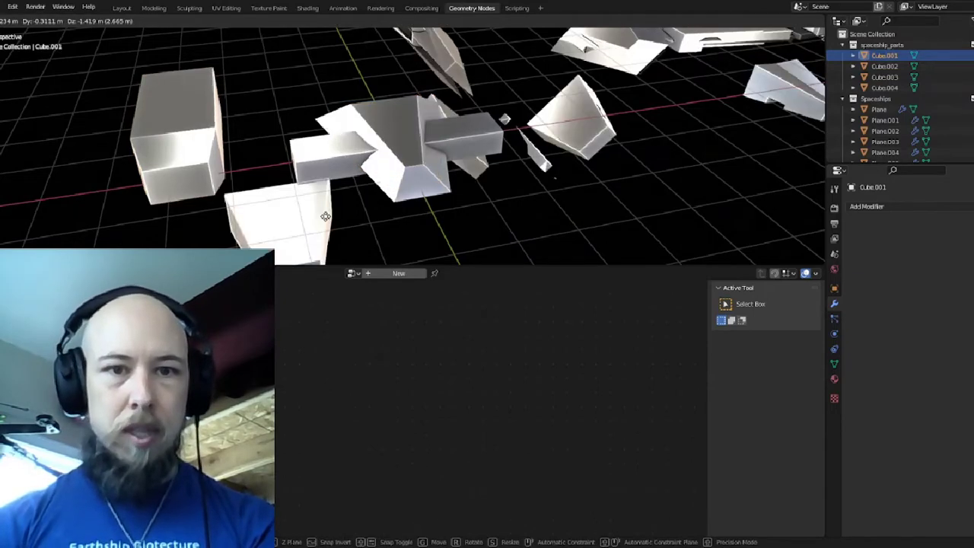
{"action": "left_click", "coordinate": [404, 186]}
{"action": "left_click", "coordinate": [410, 184]}
{"action": "key", "text": "g"}
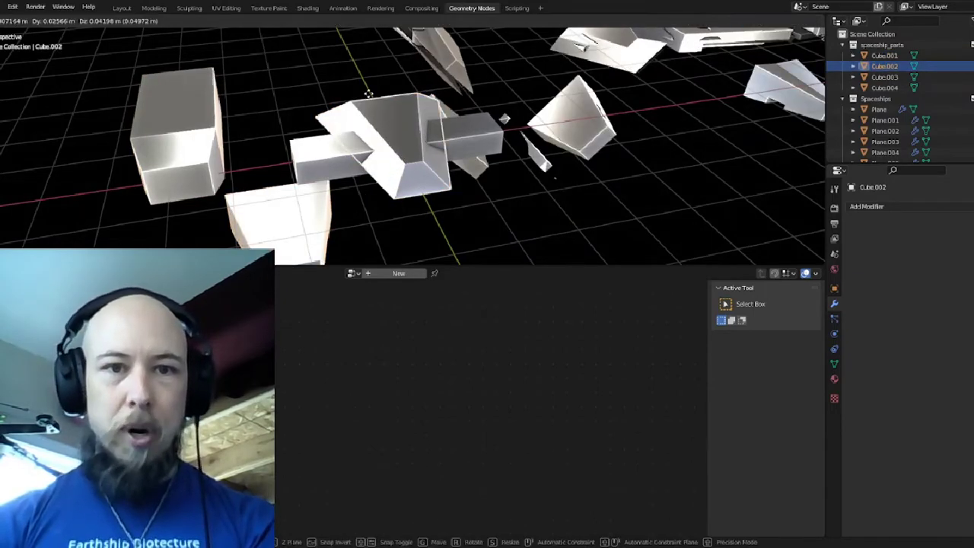
{"action": "left_click", "coordinate": [371, 116]}
{"action": "scroll", "coordinate": [371, 116], "scroll_direction": "down", "scroll_amount": 1}
{"action": "middle_click_drag", "start_coordinate": [374, 120], "coordinate": [433, 191], "text": "shift"}
Step: Show only the spaceship_parts collection and inspect the separated source shapes, ending with Cube.003 selected
{"action": "key", "text": "1"}
{"action": "left_click", "coordinate": [504, 137]}
{"action": "left_click", "coordinate": [445, 195]}
{"action": "left_click", "coordinate": [343, 129]}
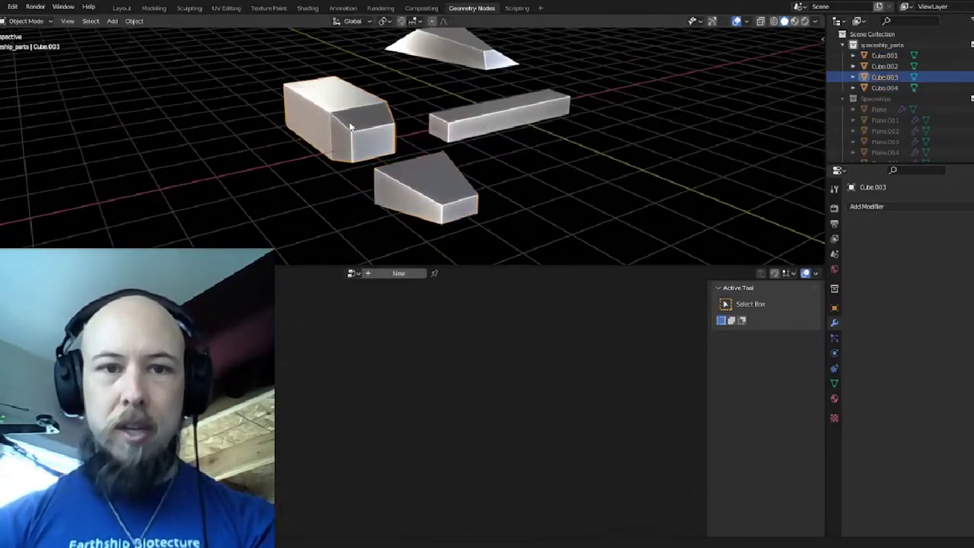
{"action": "middle_click_drag", "start_coordinate": [344, 129], "coordinate": [502, 86]}
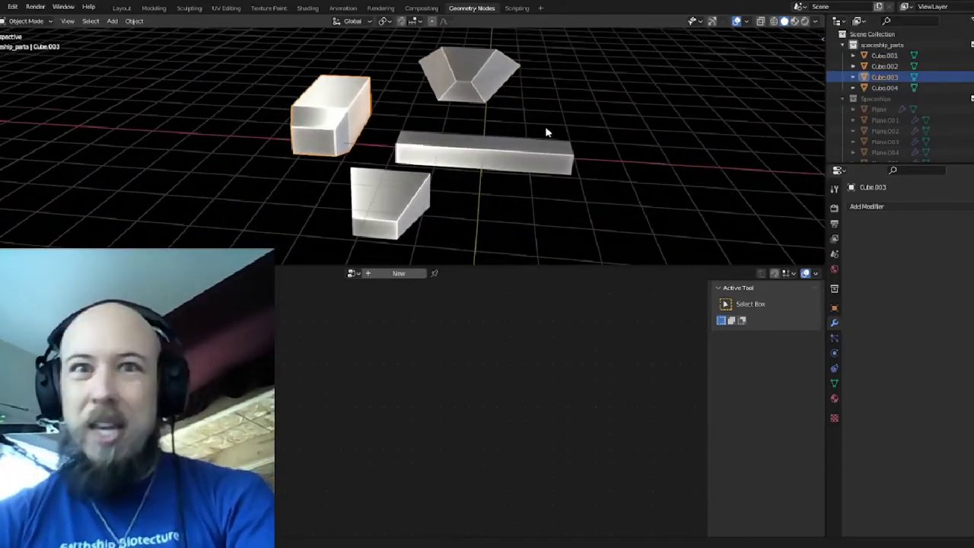
{"action": "middle_click_drag", "start_coordinate": [466, 144], "coordinate": [458, 147]}
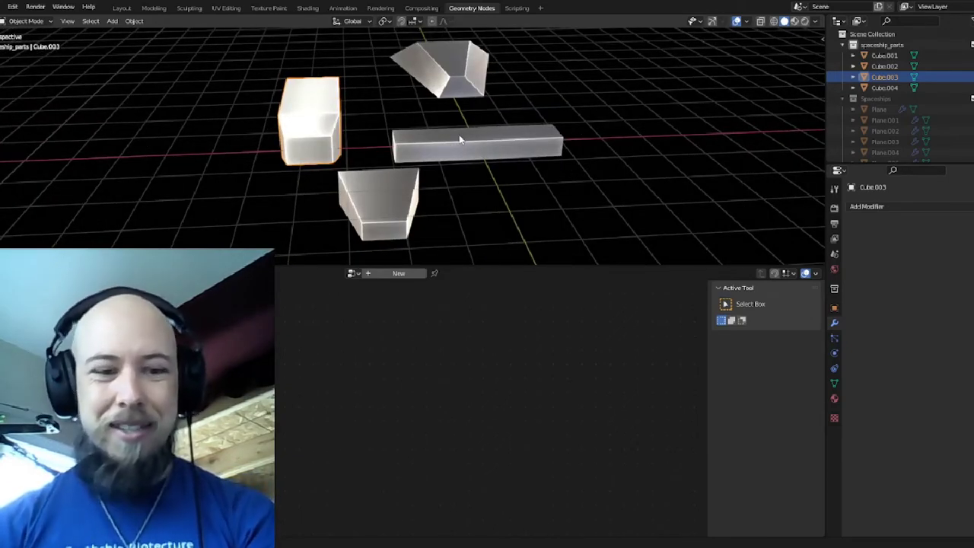
Step: Show only the Spaceships collection and inspect how the moved parts affect the generated fleet
{"action": "key", "text": "2"}
{"action": "scroll", "coordinate": [586, 139], "scroll_direction": "down", "scroll_amount": 2}
{"action": "middle_click_drag", "start_coordinate": [578, 139], "coordinate": [196, 200], "text": "shift"}
{"action": "scroll", "coordinate": [196, 200], "scroll_direction": "down", "scroll_amount": 3}
{"action": "mouse_move", "coordinate": [517, 148]}
{"action": "middle_mouse_down"}
{"action": "mouse_move", "coordinate": [544, 152]}
{"action": "mouse_move", "coordinate": [608, 201]}
{"action": "mouse_move", "coordinate": [606, 157]}
{"action": "mouse_move", "coordinate": [498, 146]}
{"action": "middle_mouse_up"}
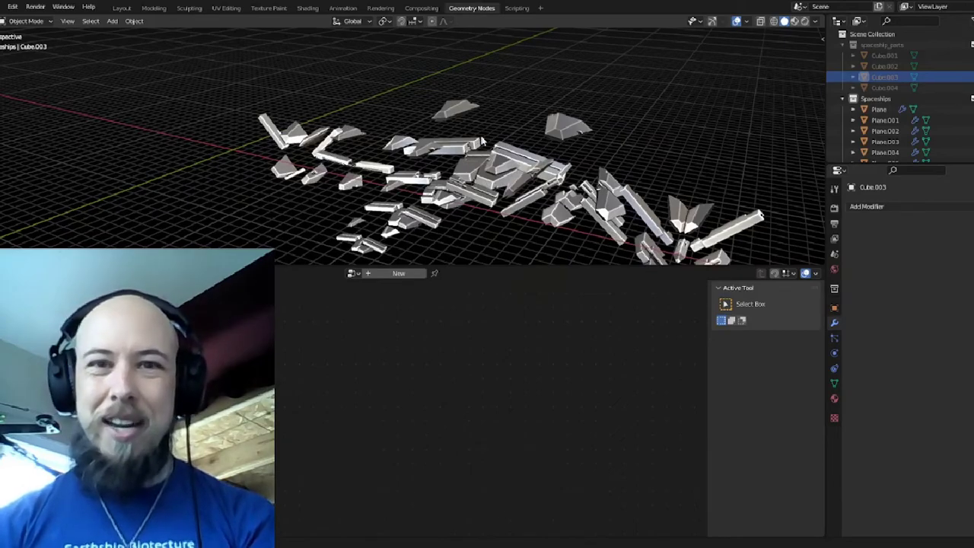
{"action": "scroll", "coordinate": [483, 145], "scroll_direction": "up", "scroll_amount": 2}
{"action": "middle_click_drag", "start_coordinate": [487, 163], "coordinate": [555, 126]}
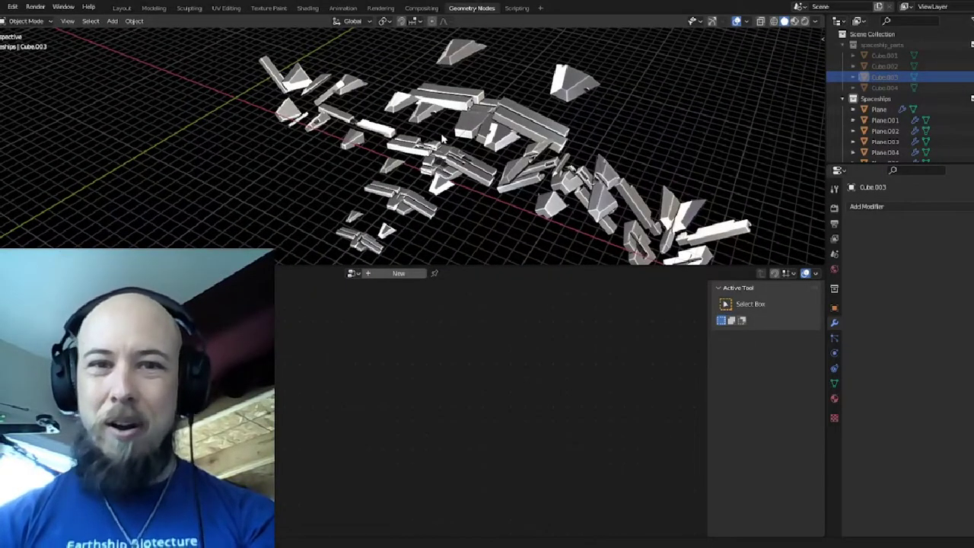